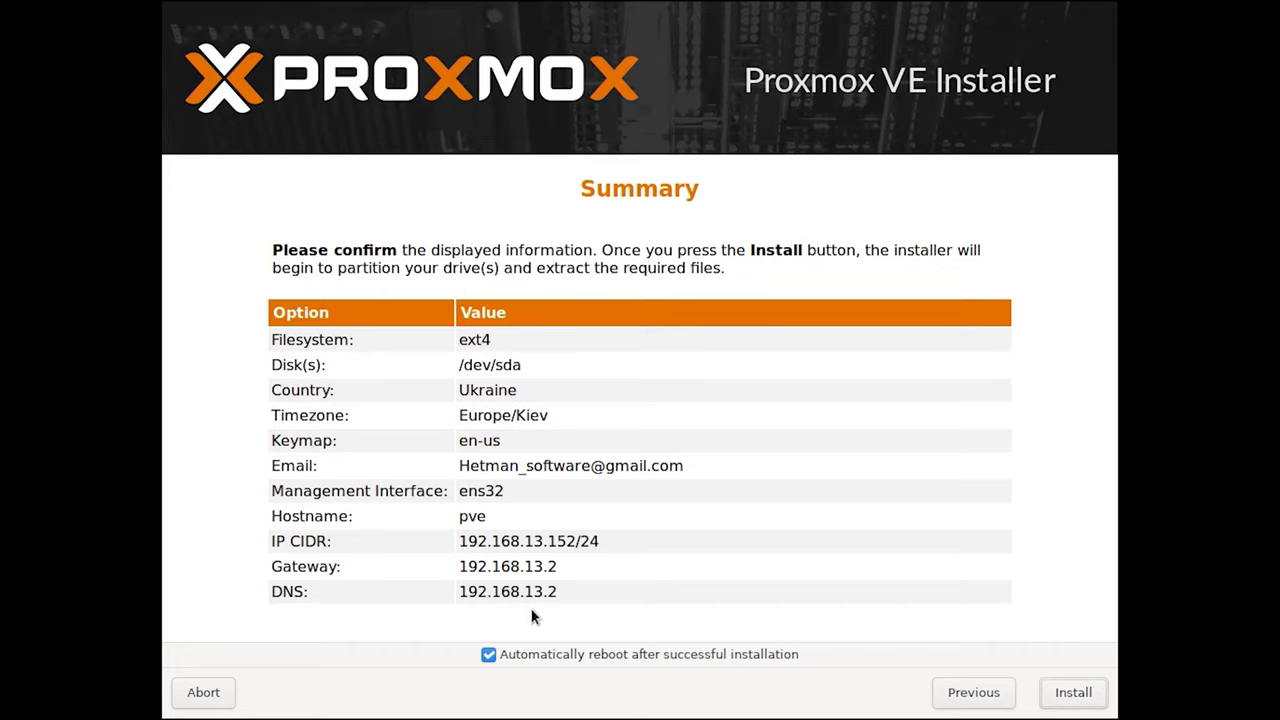
# Start the Proxmox VE installation with the summarized settings and boot the Proxmox VE GNU/Linux entry
pyautogui.click(1076, 700)
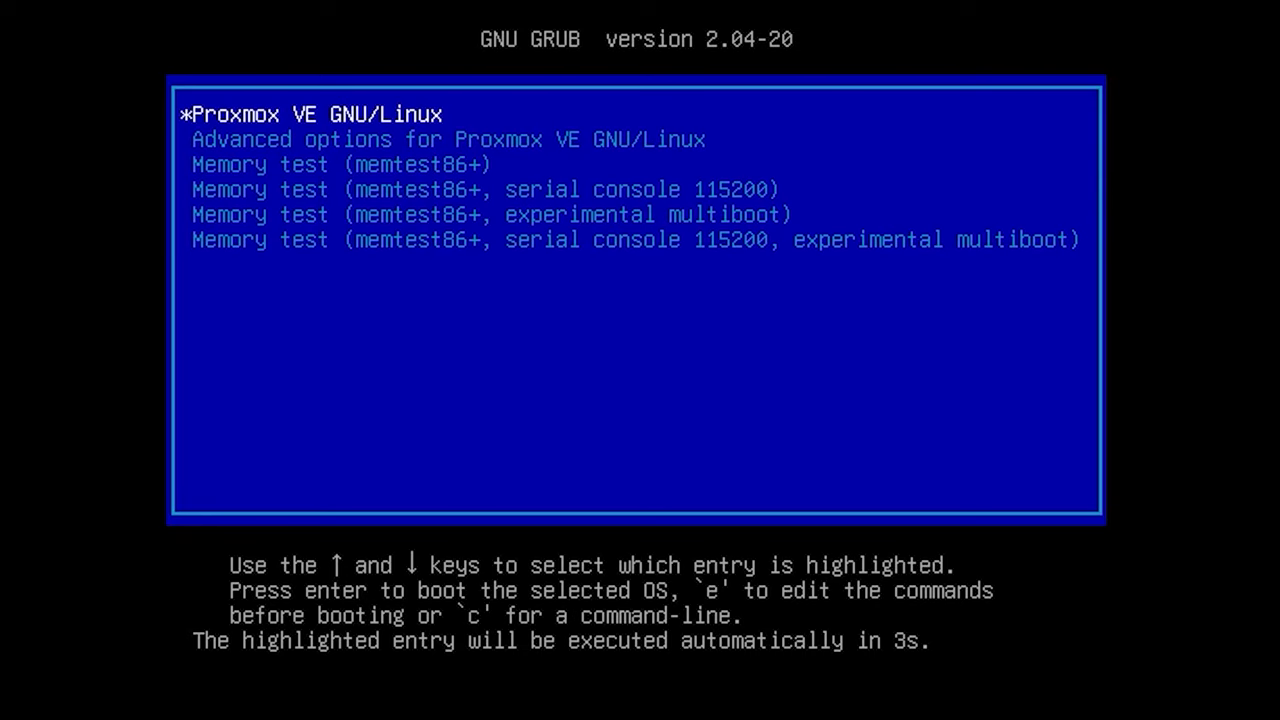
pyautogui.press('Down')
pyautogui.press('Up')
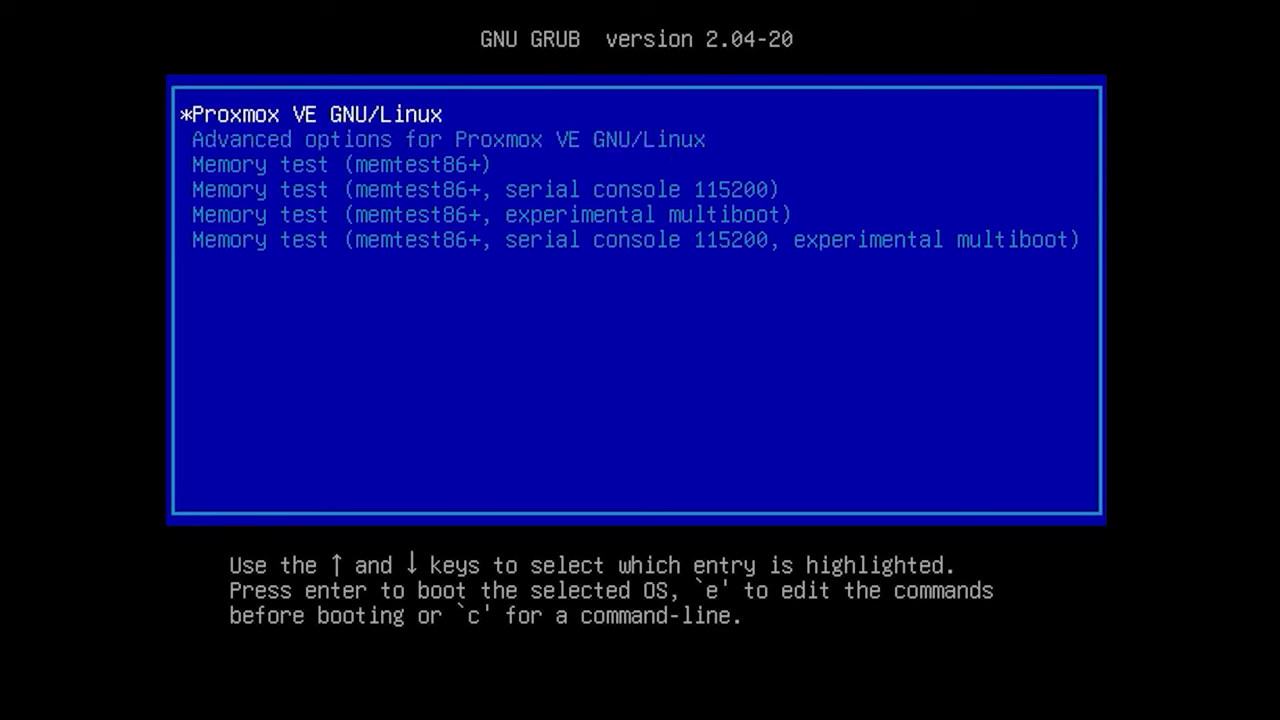
pyautogui.press('Return')
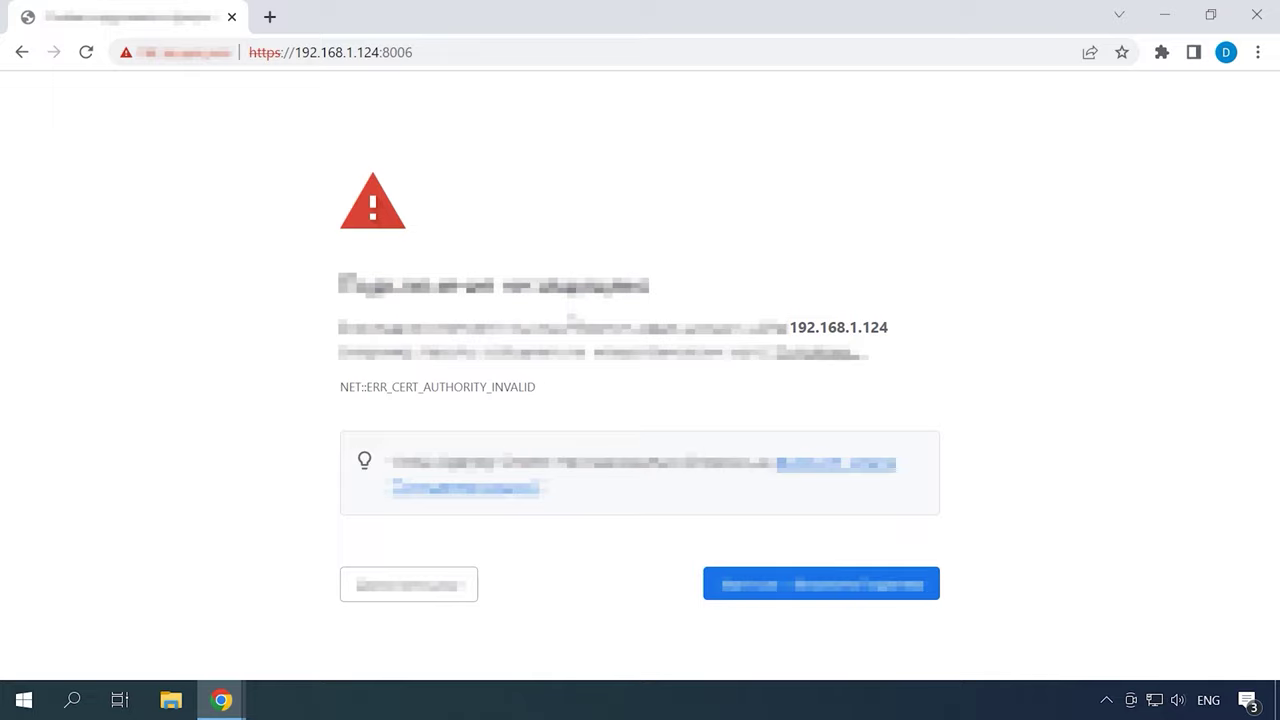
# Bypass the browser's certificate warning and proceed to the Proxmox web interface at 192.168.1.124:8006
pyautogui.click(421, 601)
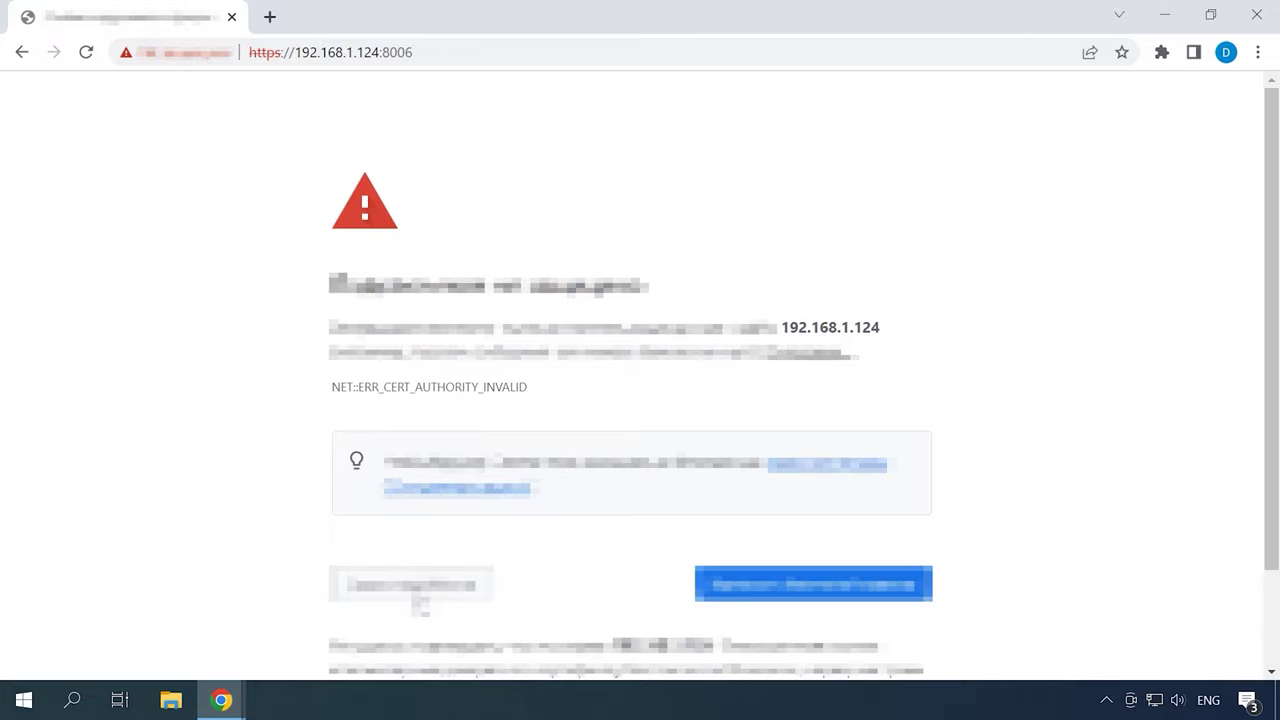
pyautogui.scroll(-2, 420, 602)
pyautogui.click(474, 621)
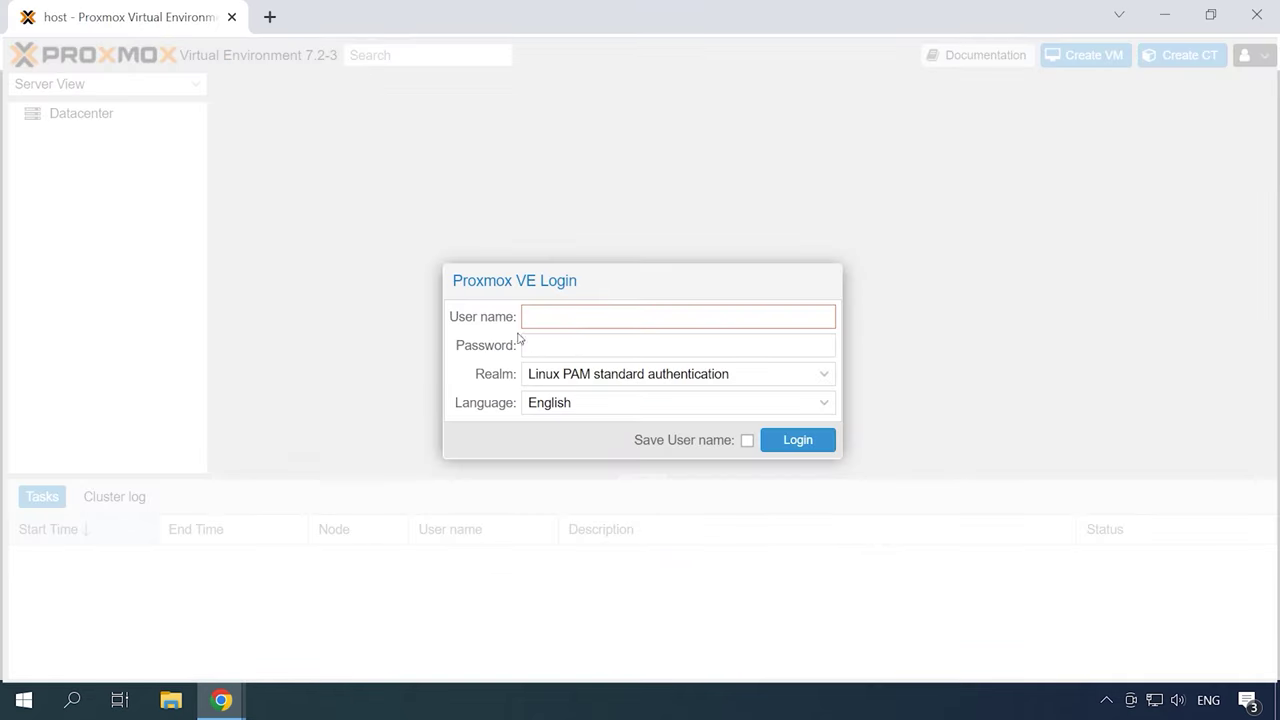
# Log in as root with the account password and dismiss the subscription notice
pyautogui.click(538, 320)
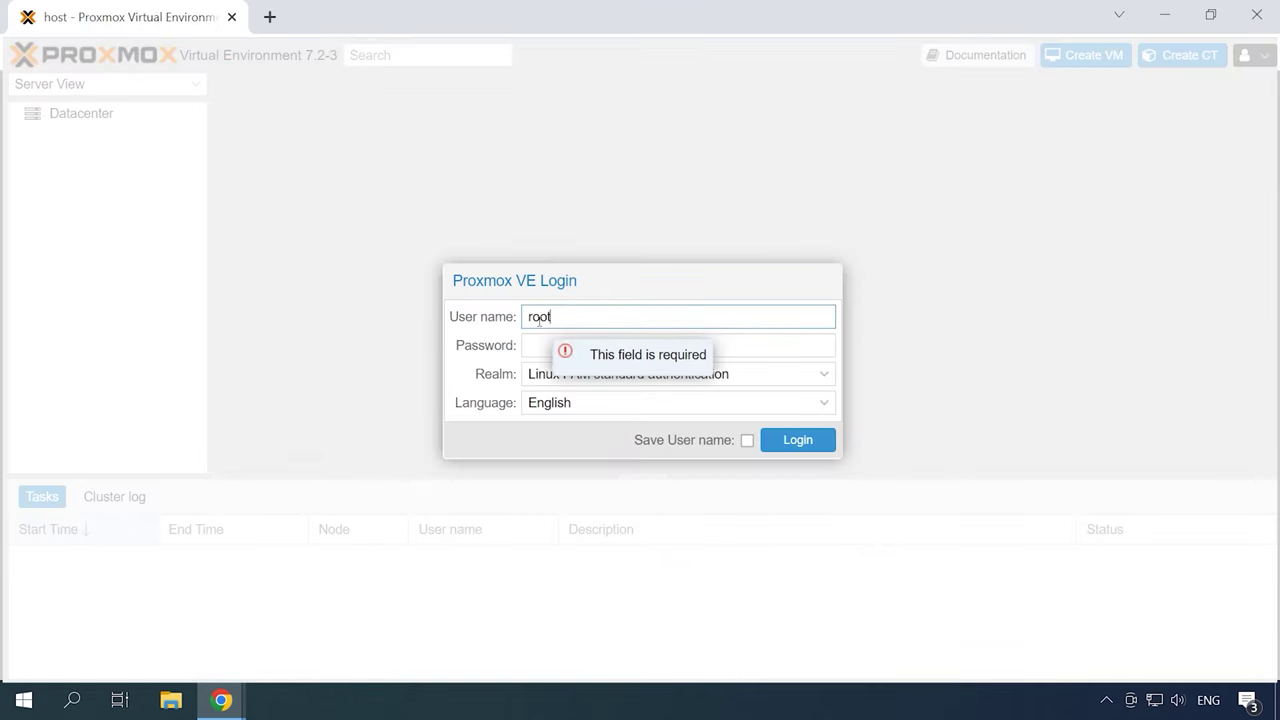
pyautogui.press('Tab')
pyautogui.write('******')
pyautogui.click(806, 445)
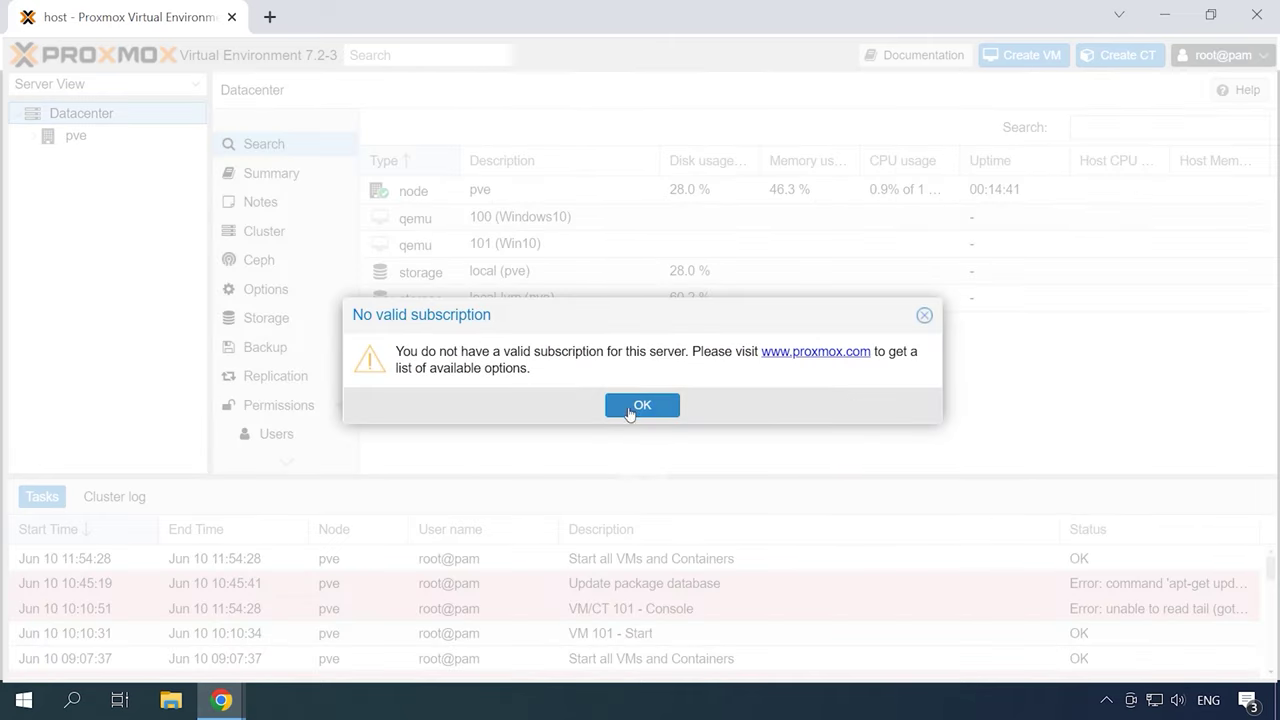
pyautogui.click(643, 406)
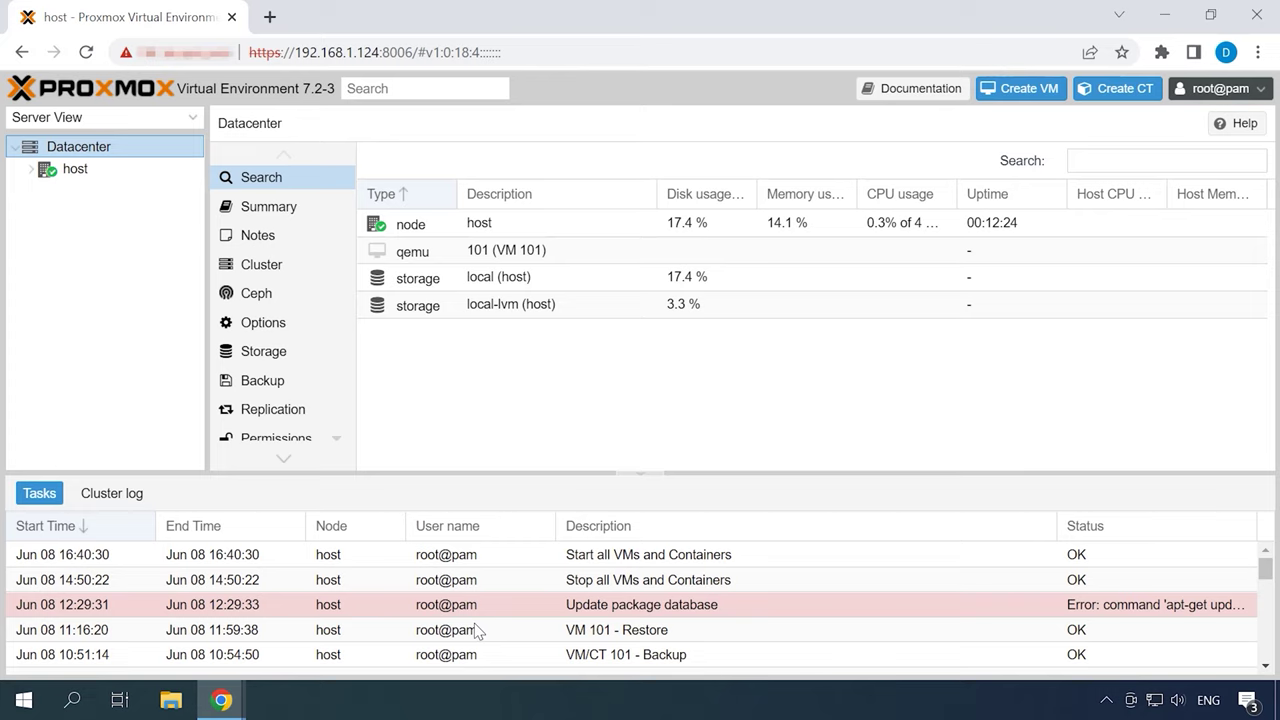
# Upload ubuntu-20.04.1-desktop-amd64.iso from Local Disk (C:) to the ISO images of the local storage on node host
pyautogui.click(30, 171)
pyautogui.click(115, 214)
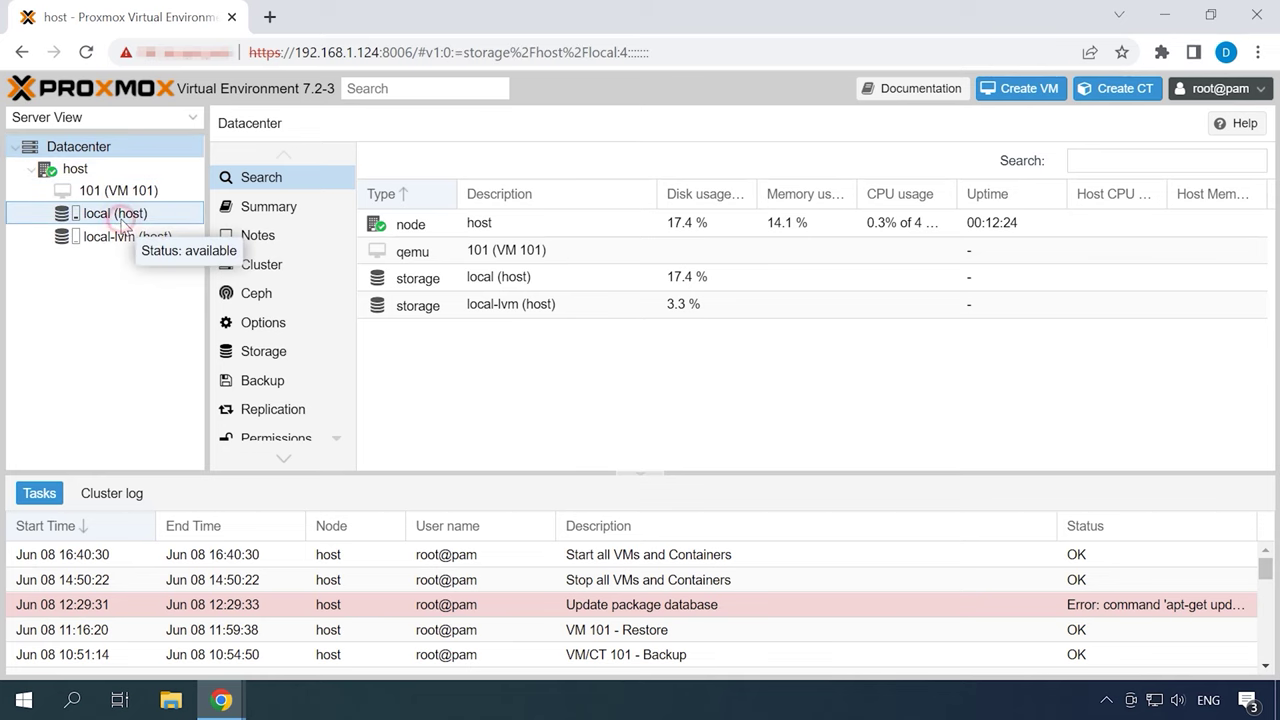
pyautogui.click(289, 222)
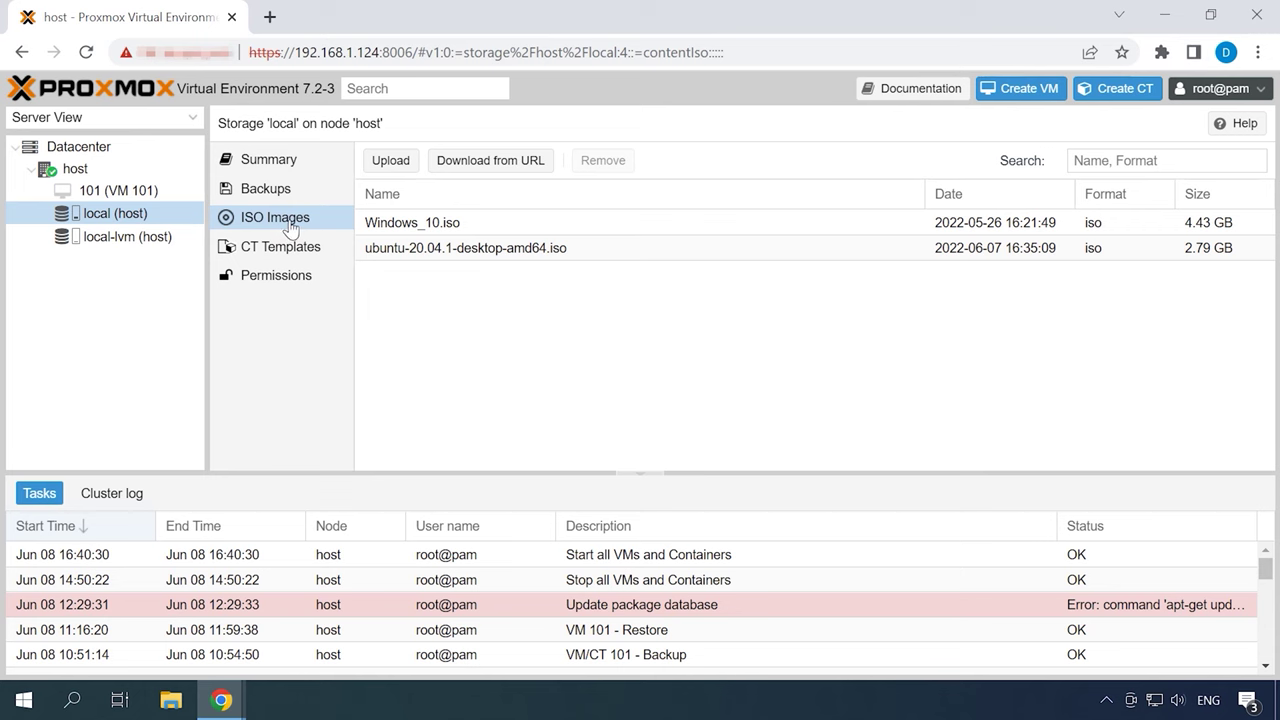
pyautogui.click(390, 166)
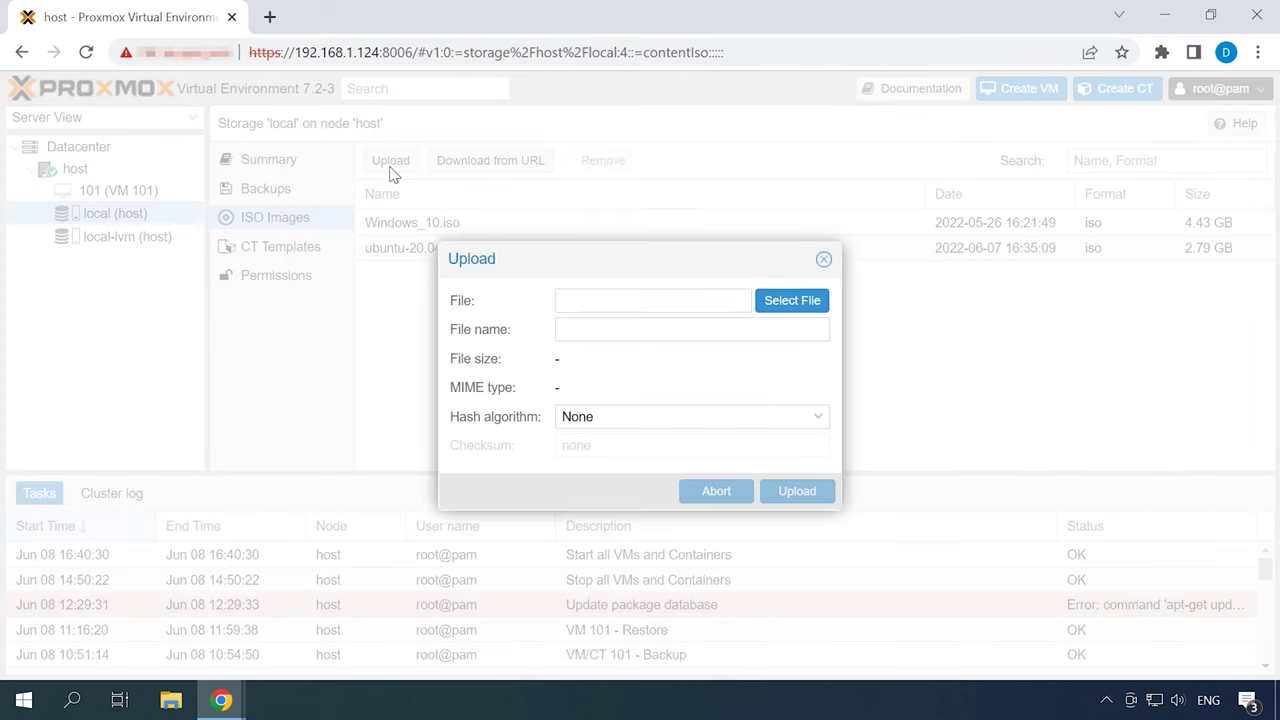
pyautogui.click(800, 308)
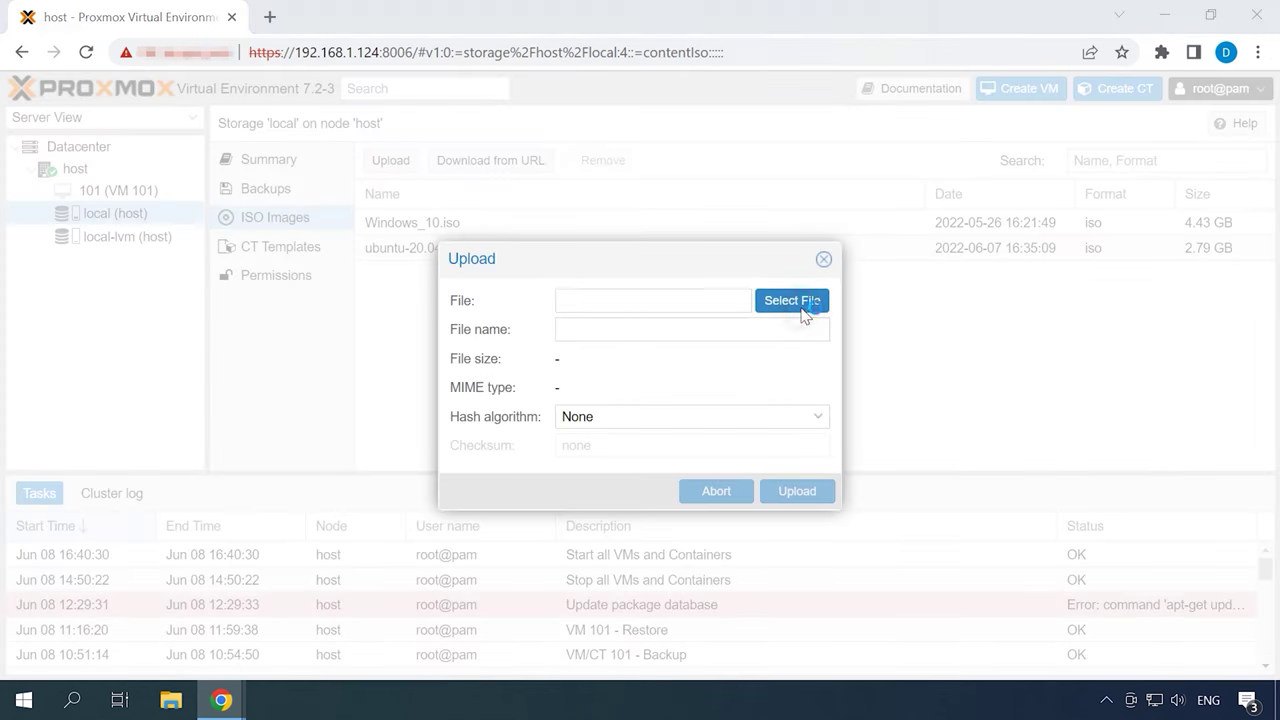
pyautogui.scroll(-3, 215, 355)
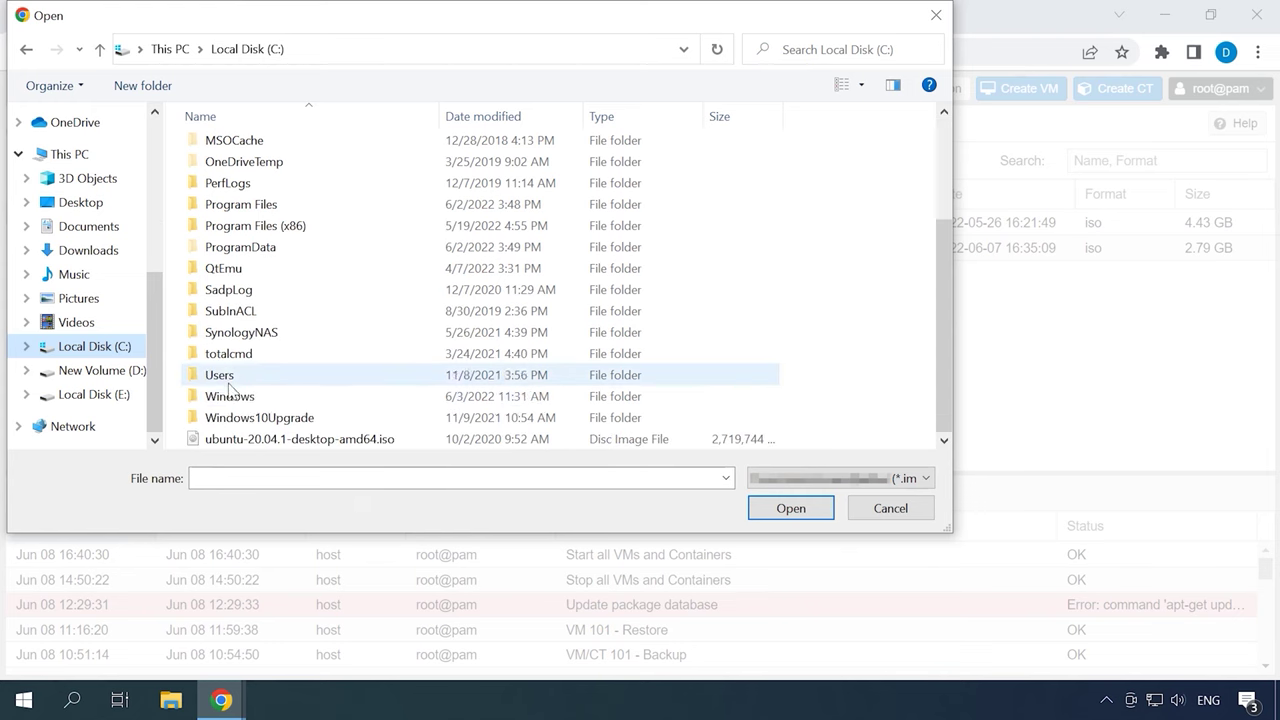
pyautogui.click(257, 439)
pyautogui.click(800, 512)
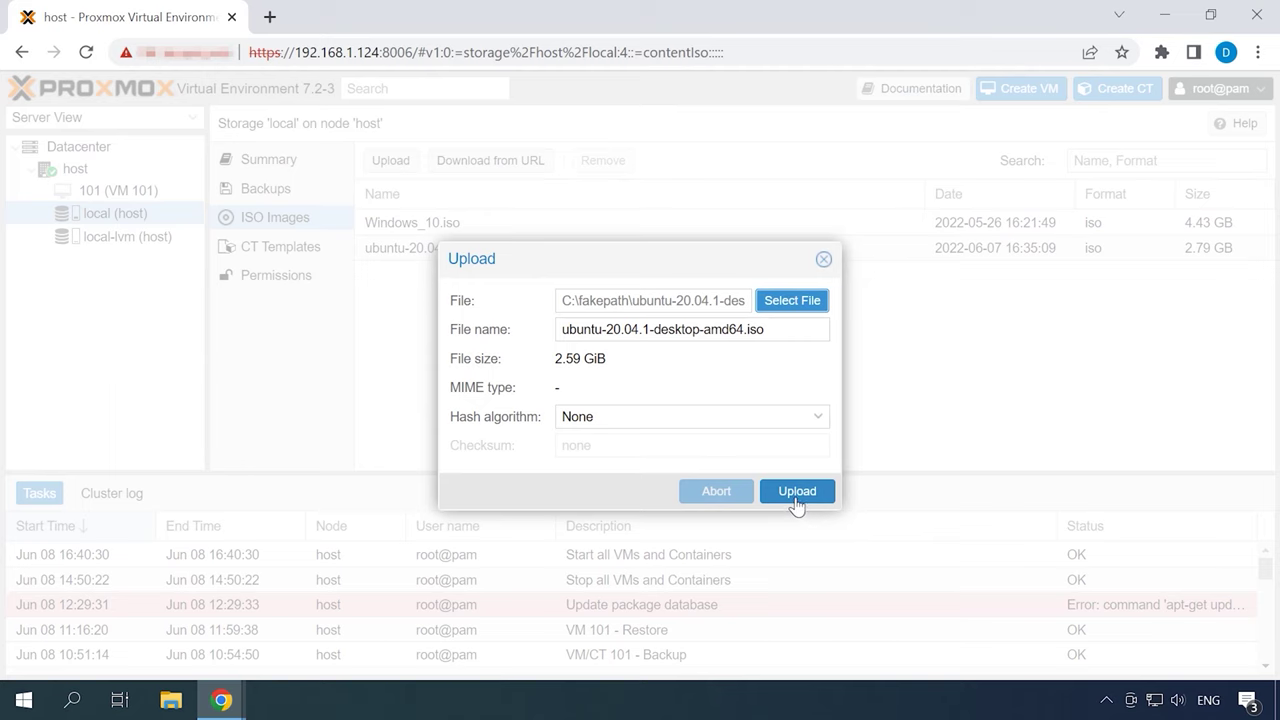
pyautogui.click(795, 494)
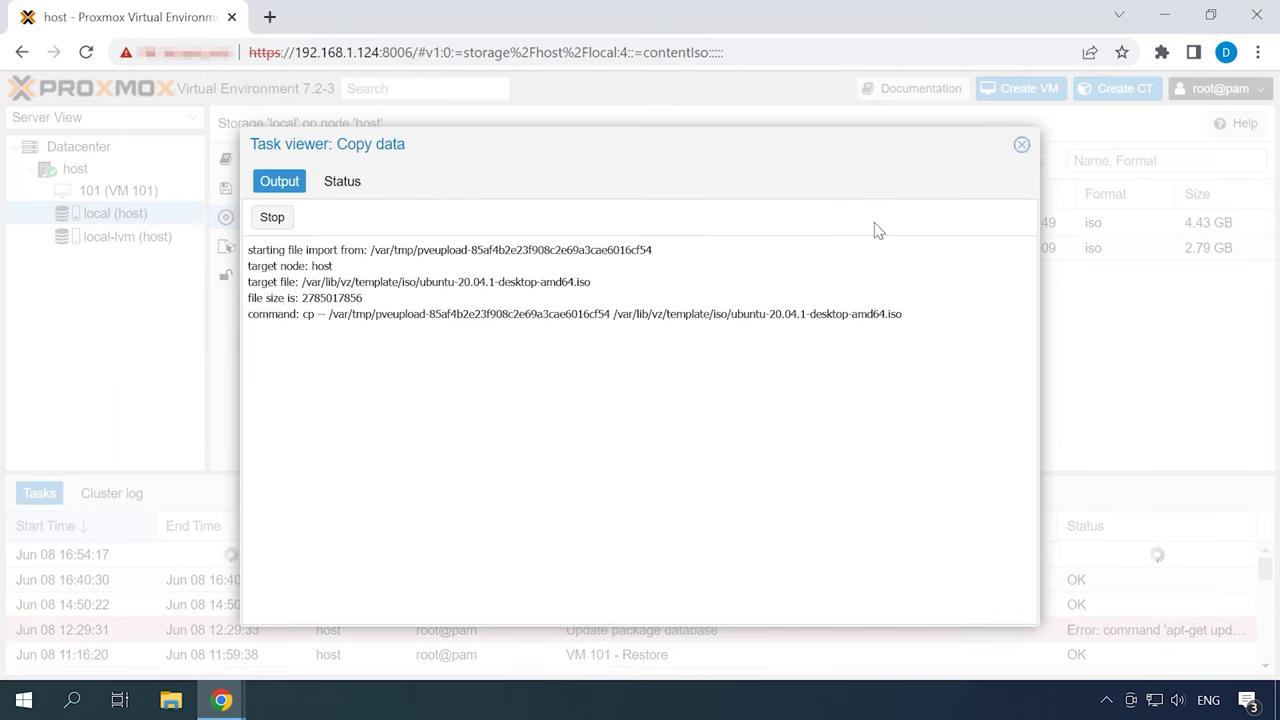
pyautogui.click(1022, 148)
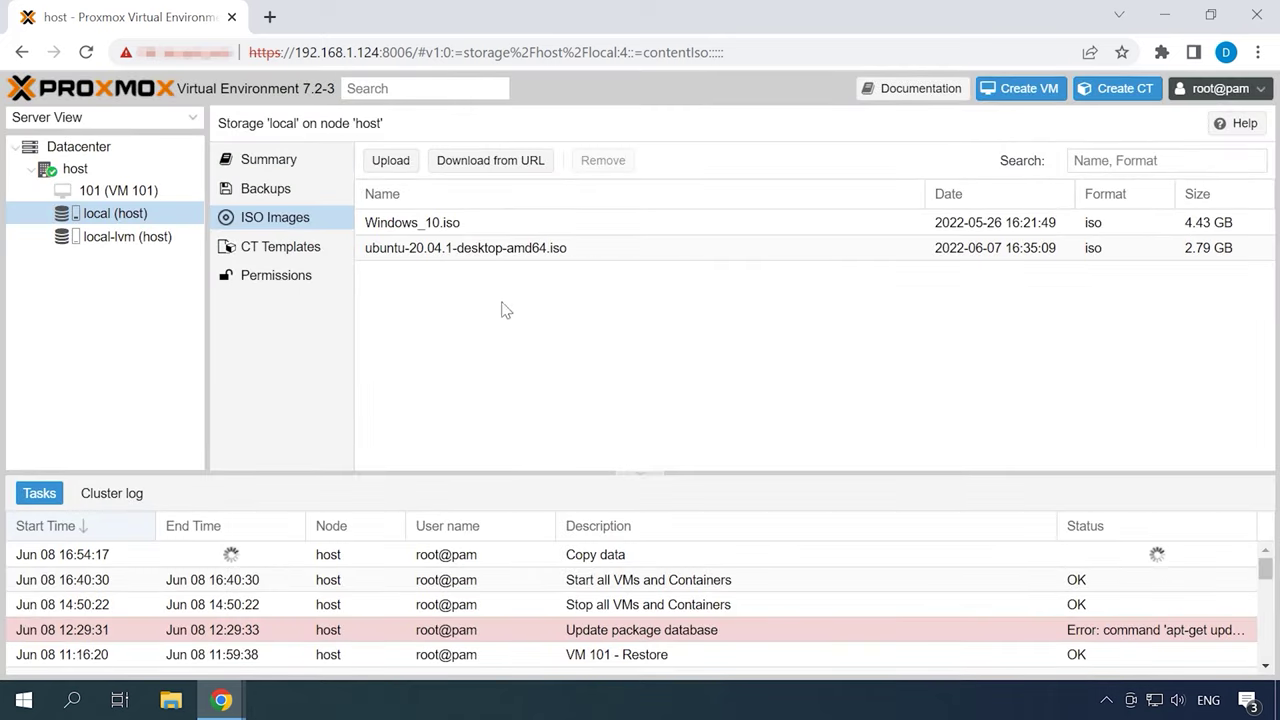
pyautogui.click(476, 252)
# Begin a new virtual machine with guest OS Microsoft Windows, version 10/2016/2019, and the Windows_10.iso image from local storage
pyautogui.click(1040, 97)
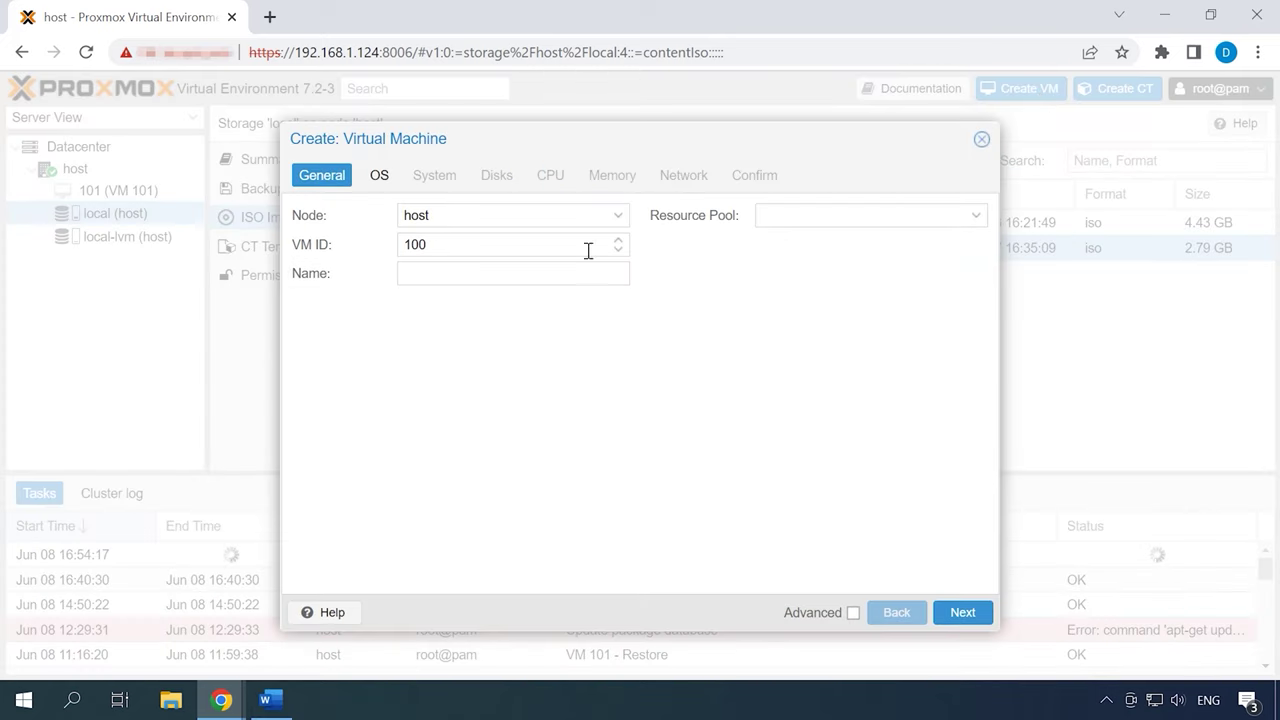
pyautogui.click(381, 184)
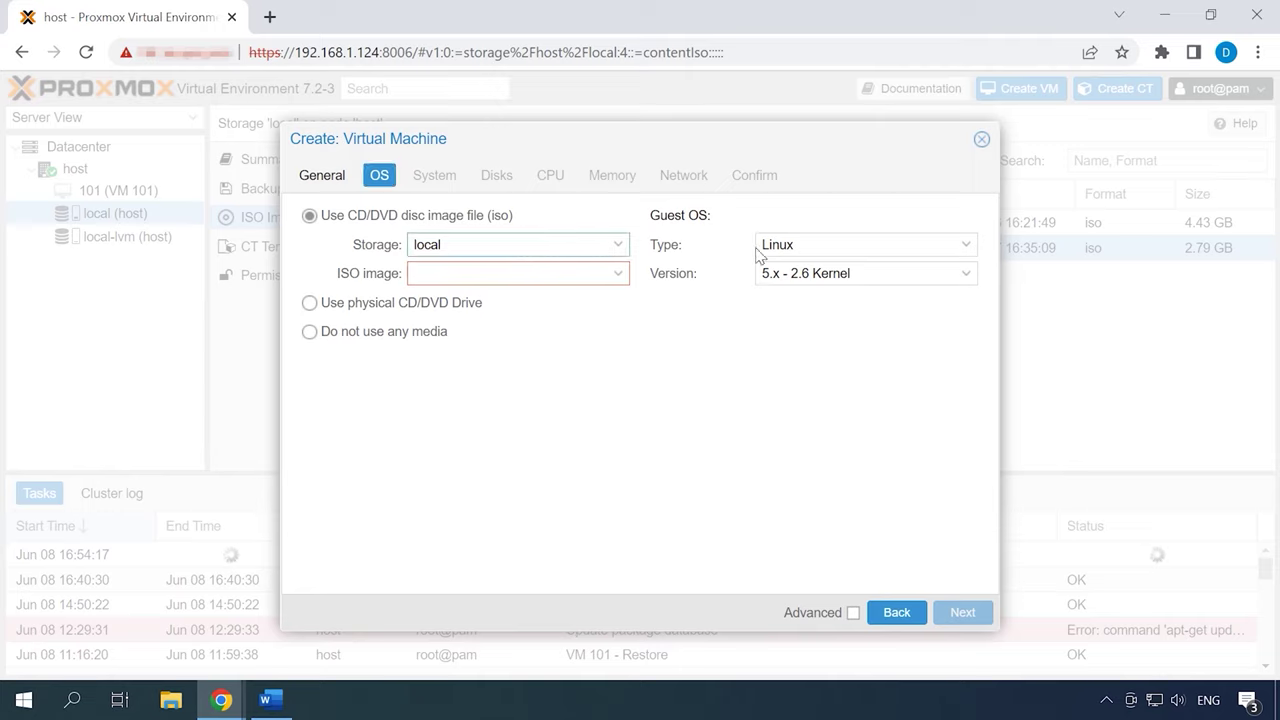
pyautogui.click(792, 249)
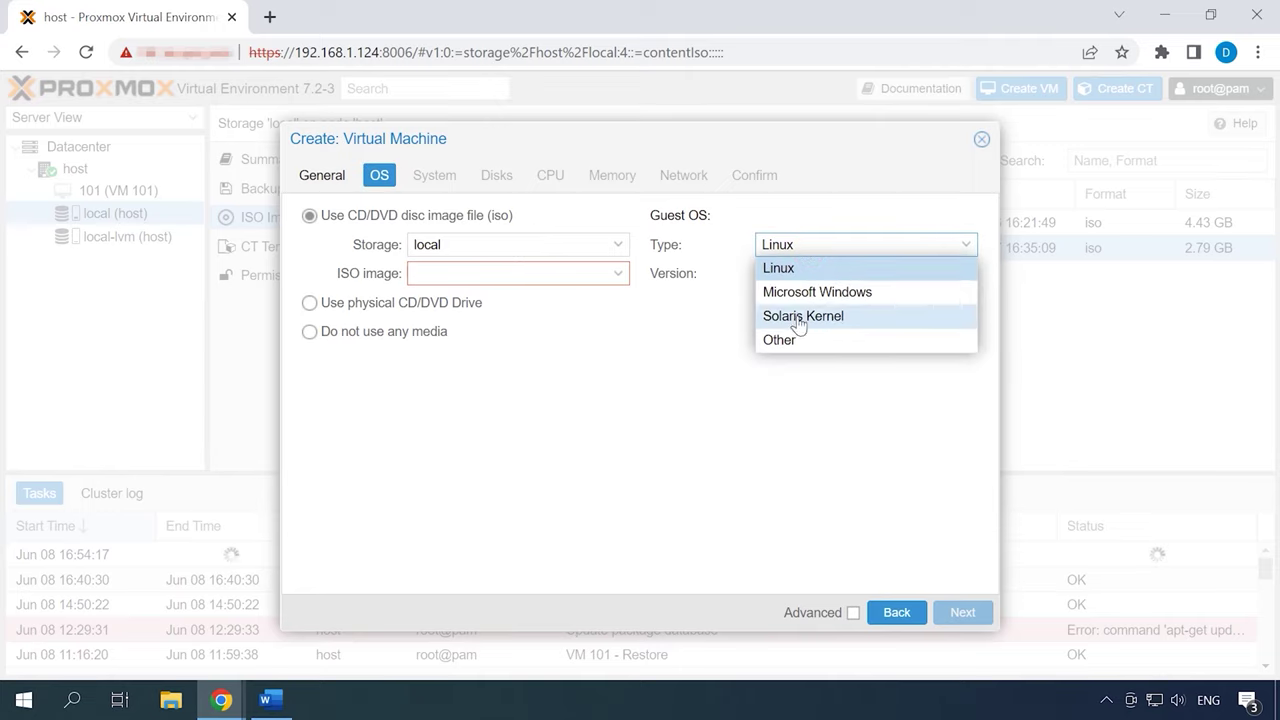
pyautogui.click(815, 294)
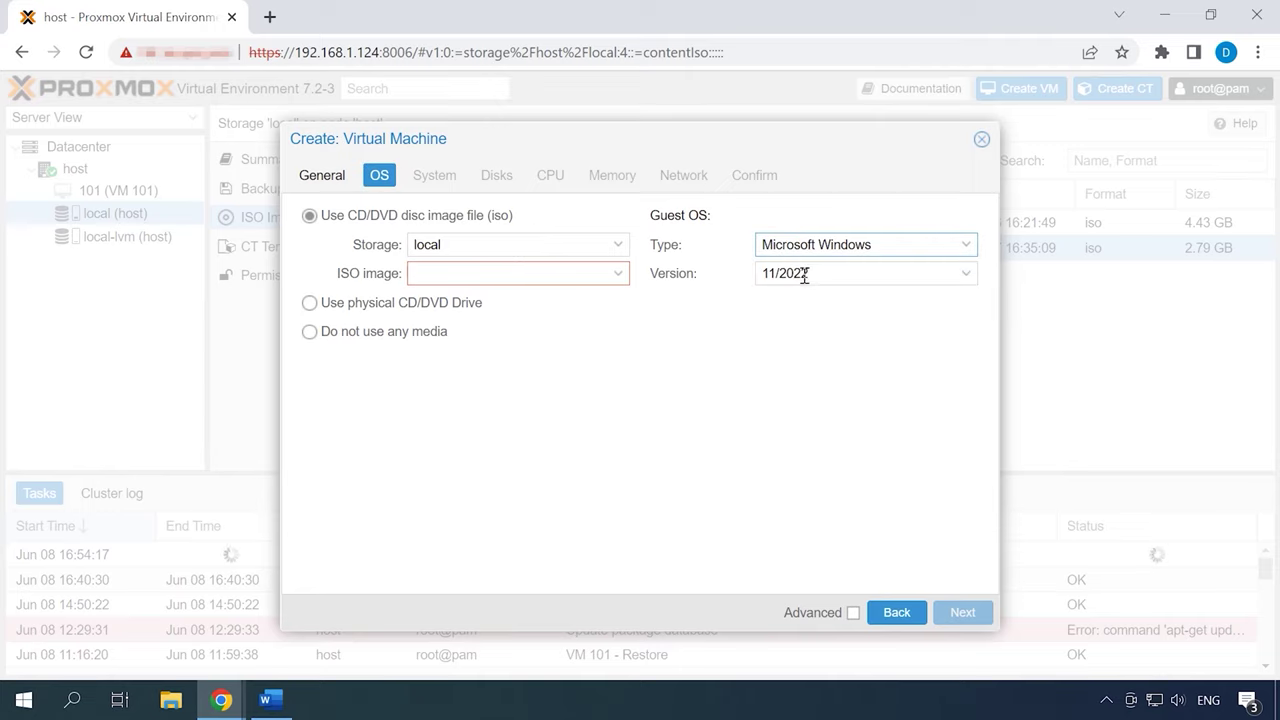
pyautogui.click(803, 274)
pyautogui.click(795, 322)
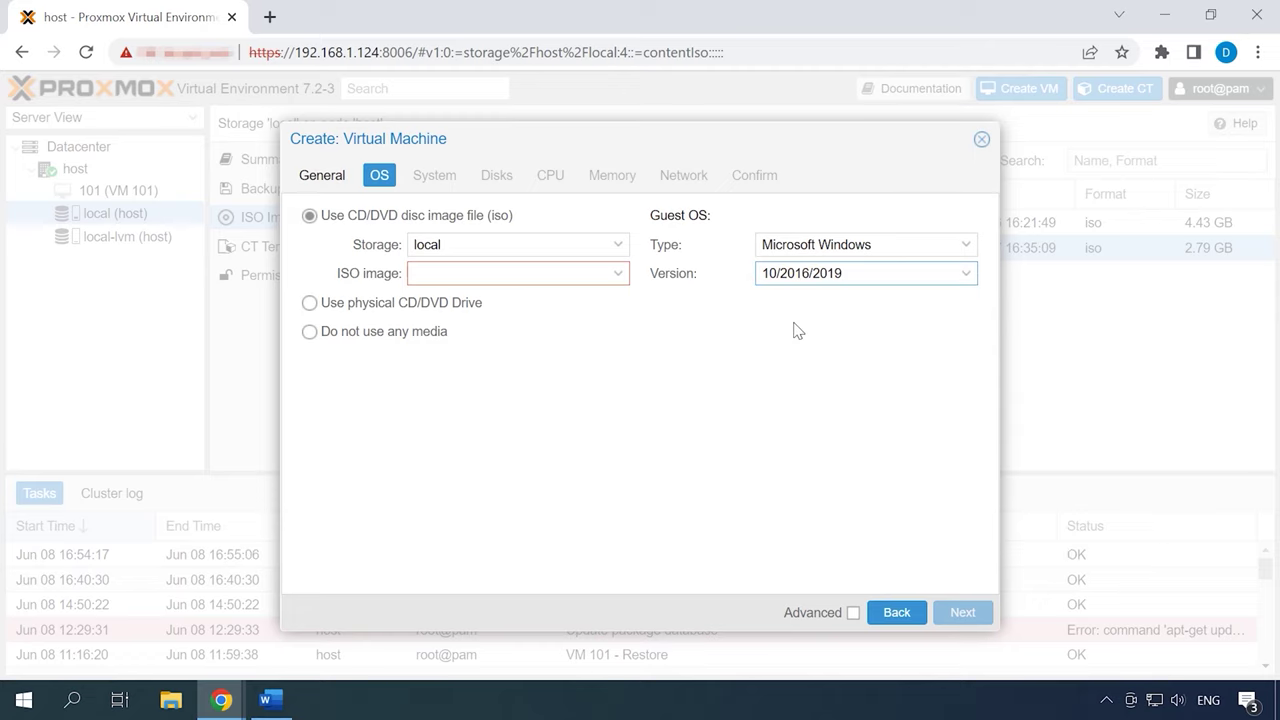
pyautogui.click(620, 281)
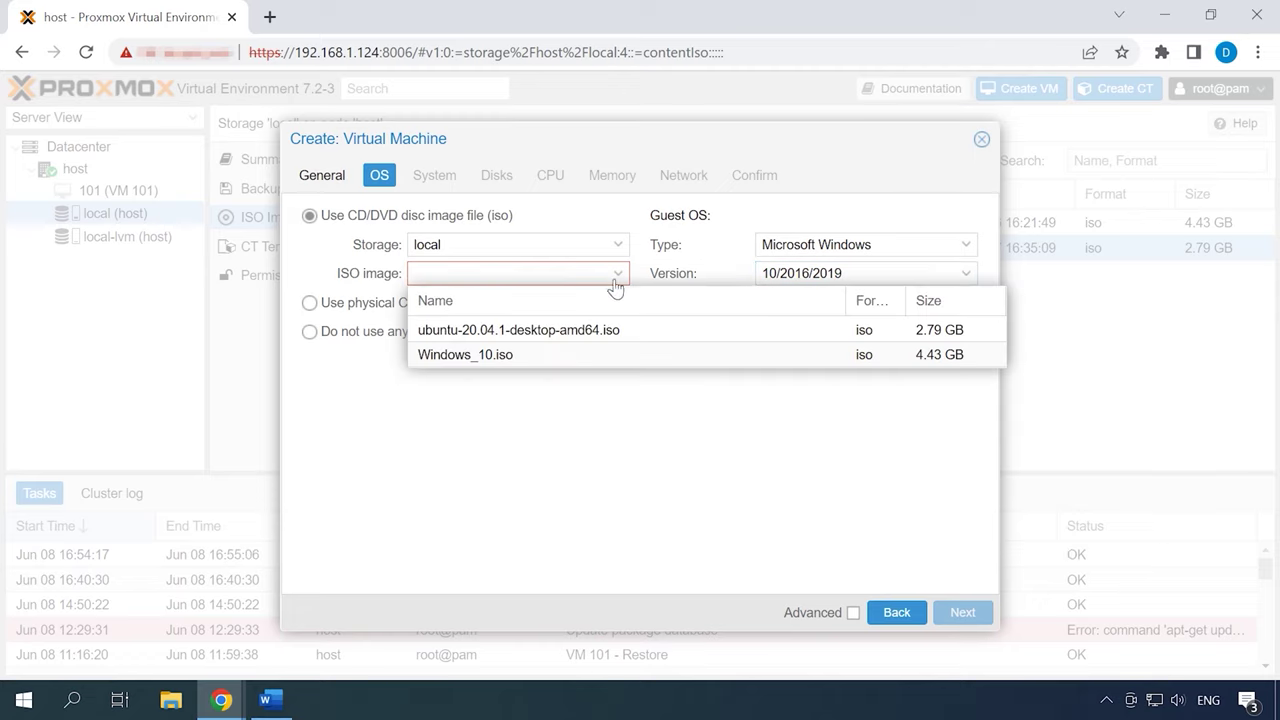
pyautogui.click(488, 356)
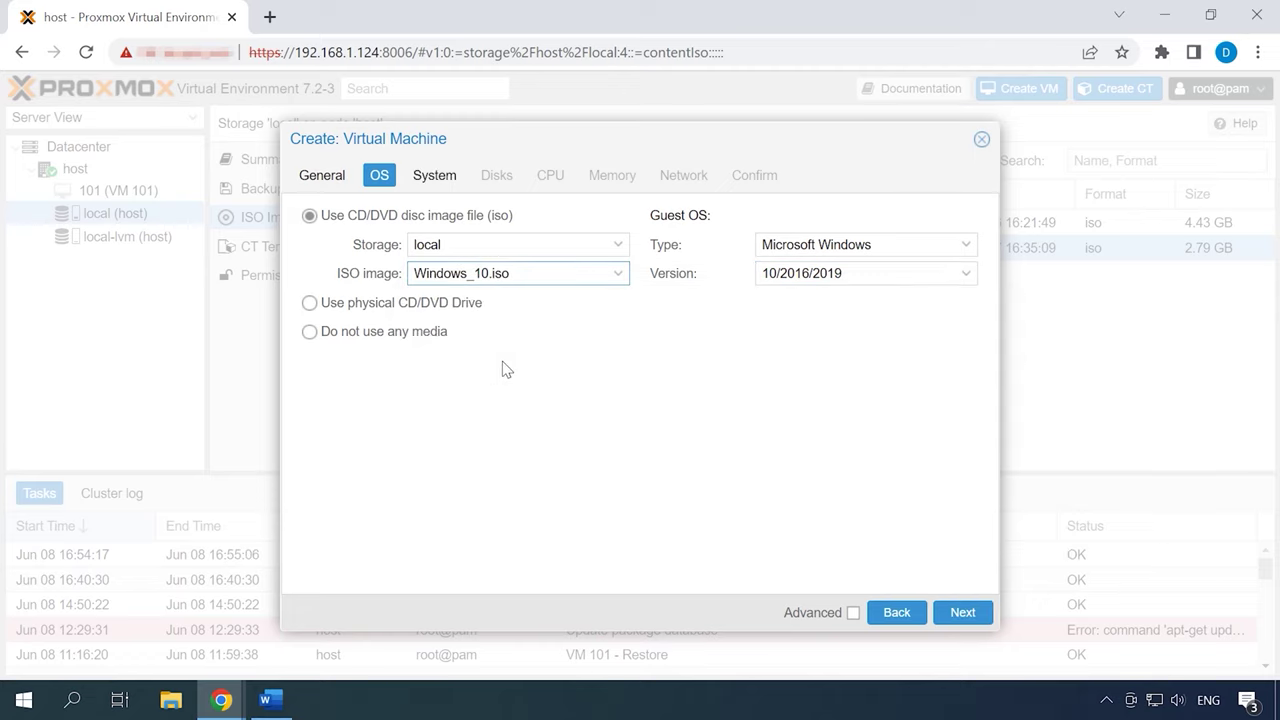
# Keep the default system settings and set the virtual machine's disk size to 35 GiB
pyautogui.click(434, 176)
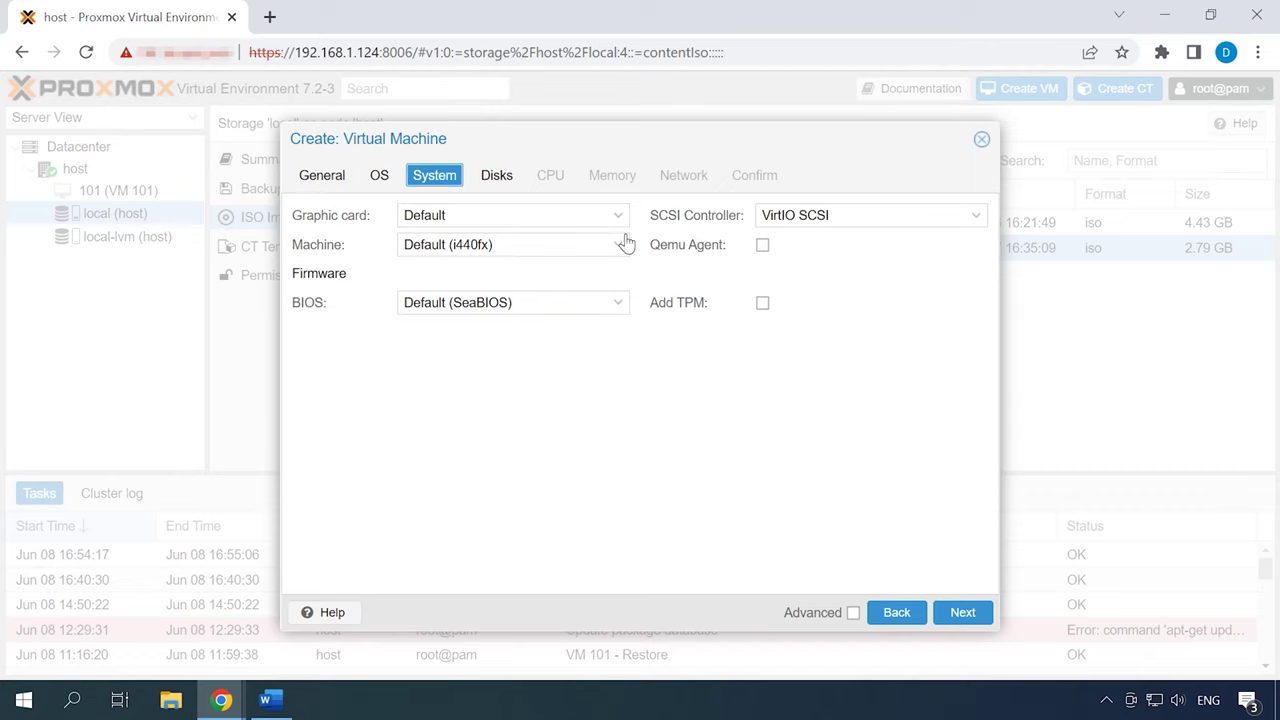
pyautogui.click(493, 180)
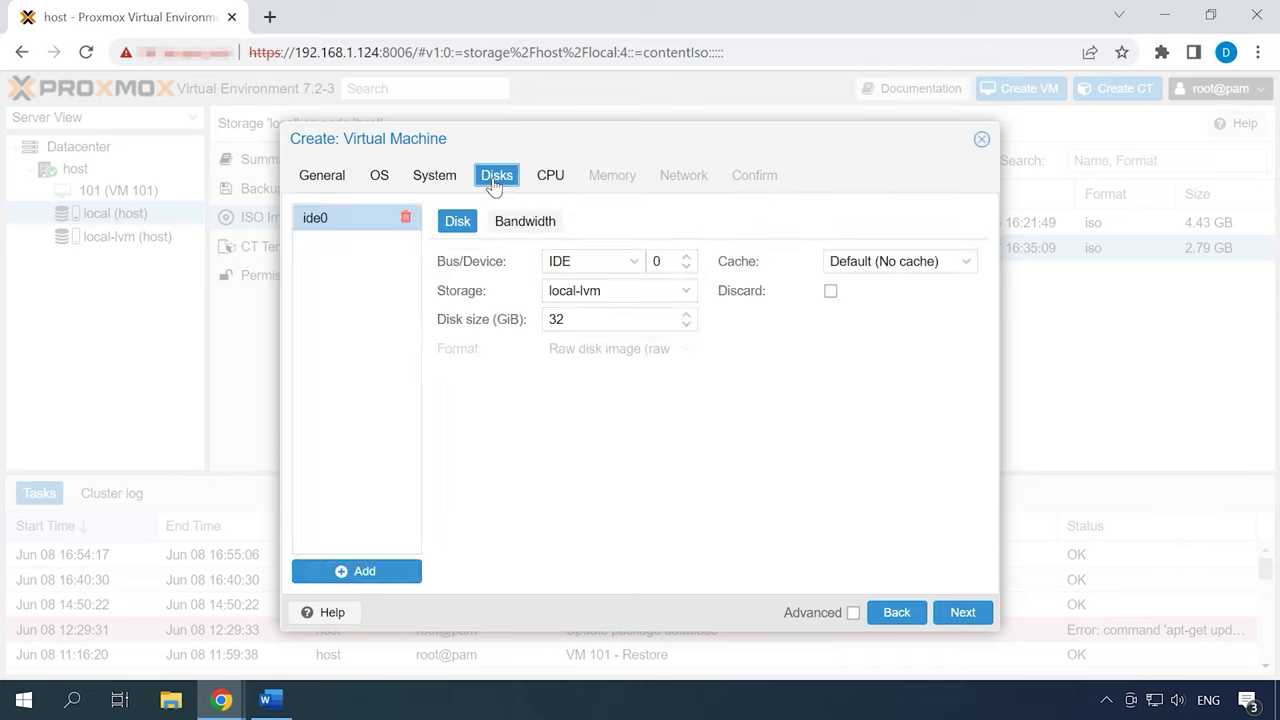
# Assign 2 CPU cores and 4096 MiB of memory to the new virtual machine
pyautogui.click(550, 180)
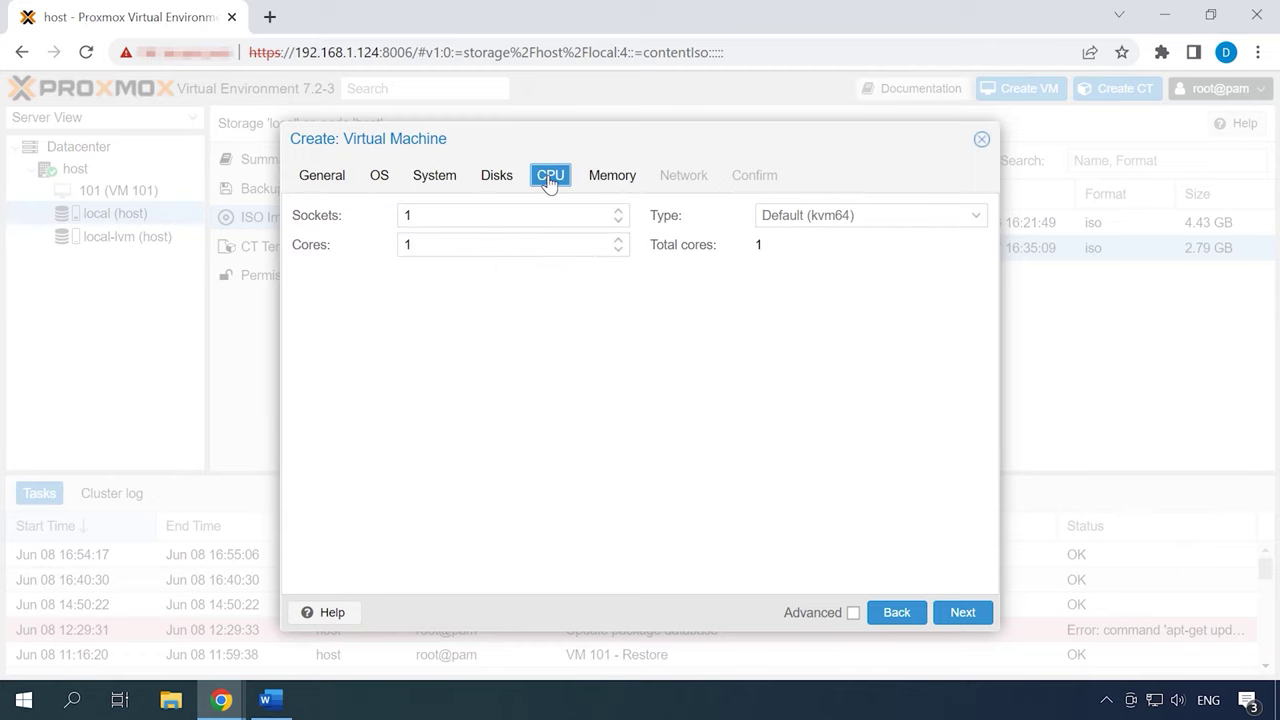
pyautogui.click(618, 240)
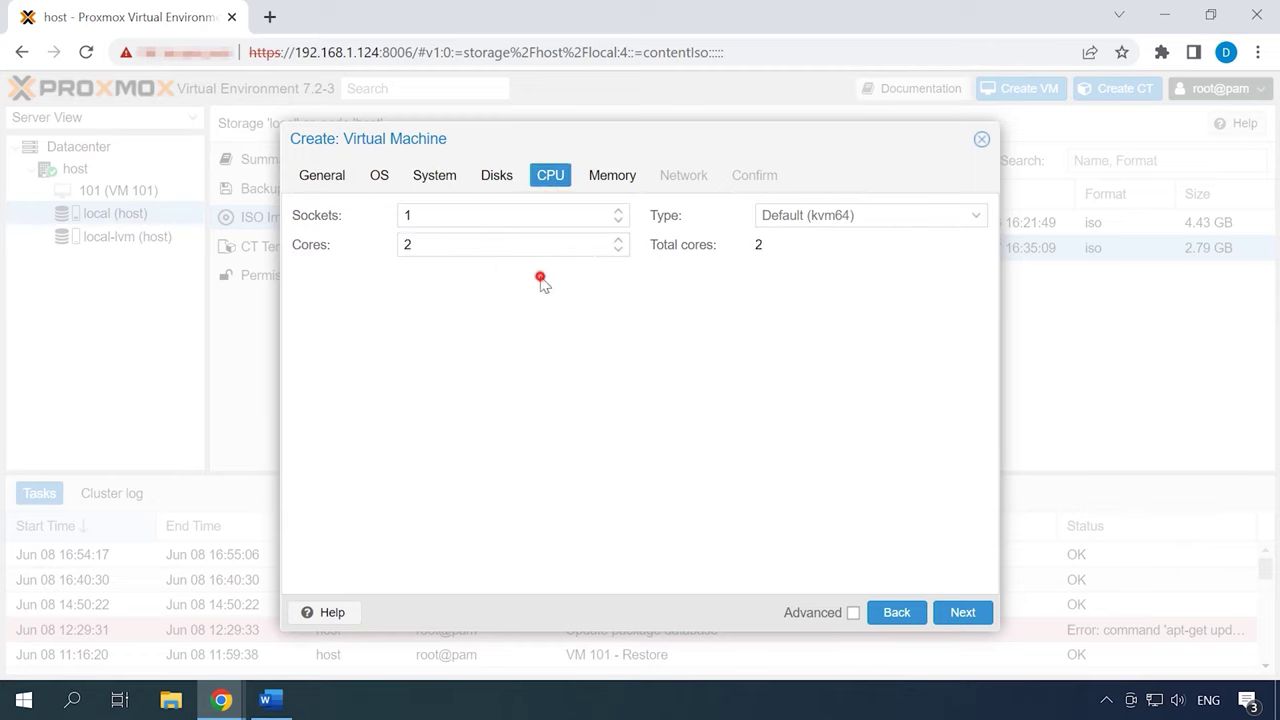
pyautogui.click(614, 176)
pyautogui.click(569, 214)
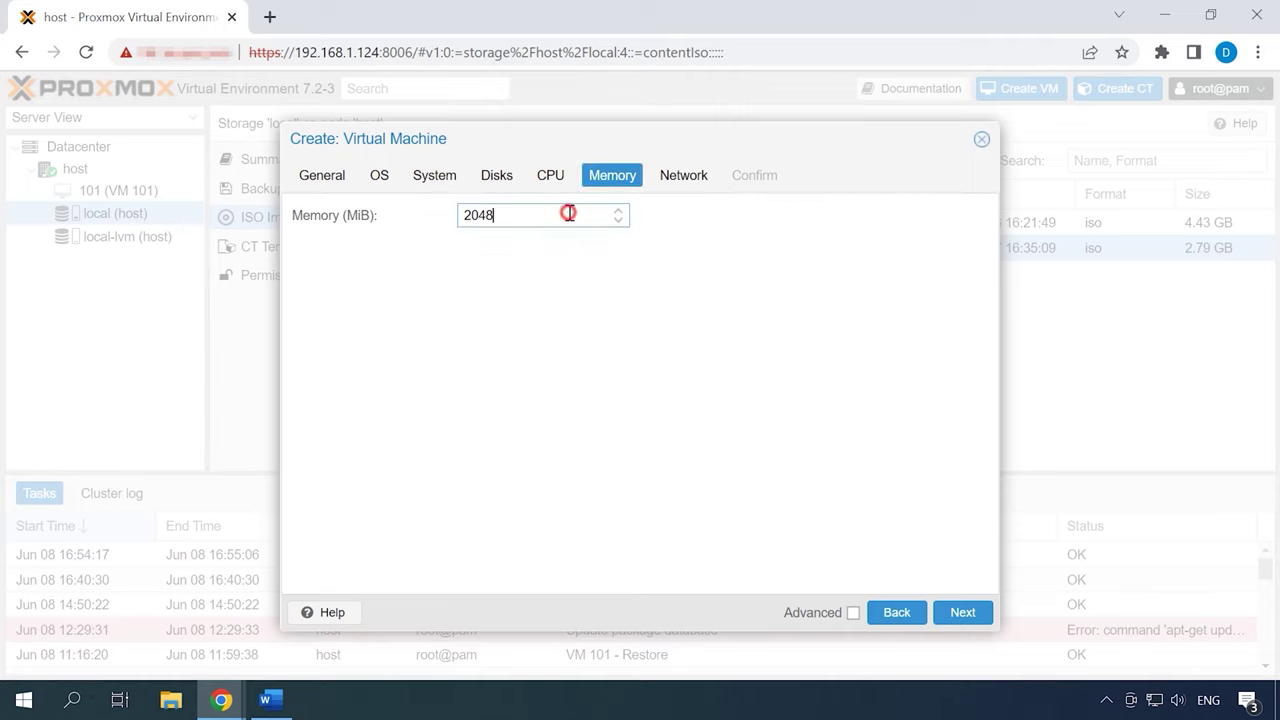
pyautogui.moveTo(498, 214); pyautogui.dragTo(445, 218)
pyautogui.write('4096')
# Keep the default network settings, review the configuration summary and create the virtual machine
pyautogui.click(680, 175)
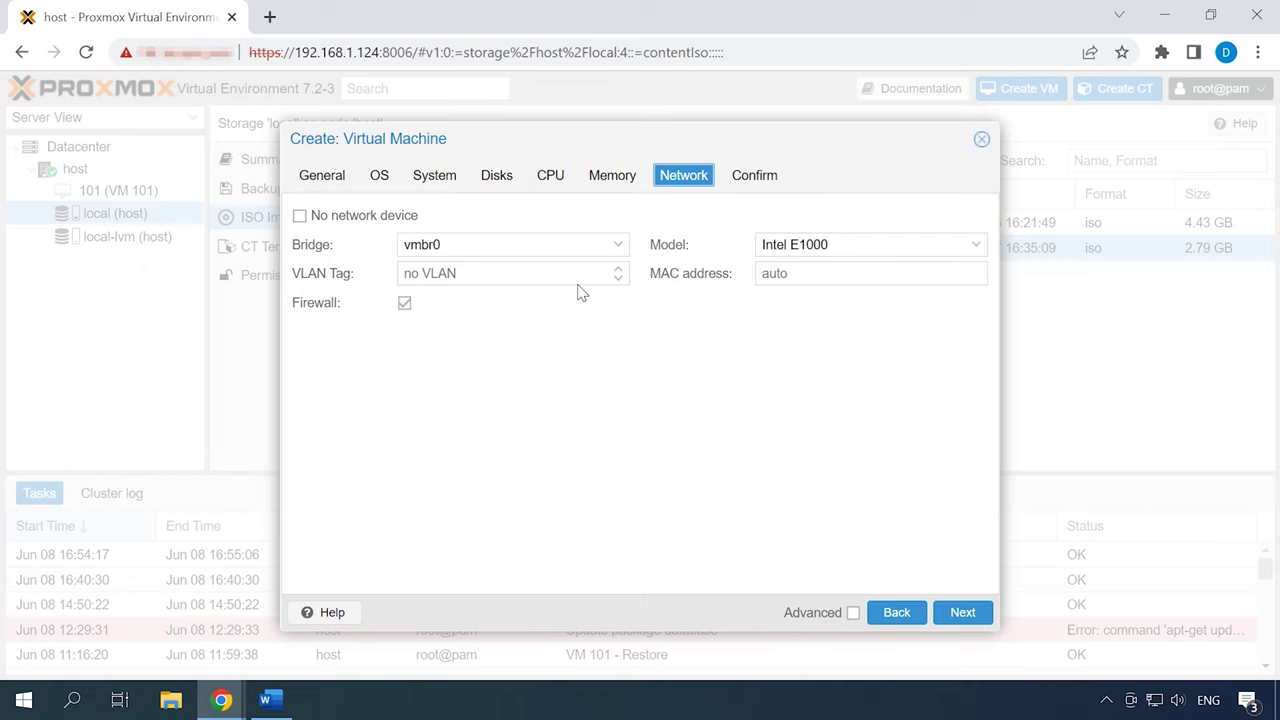
pyautogui.click(754, 178)
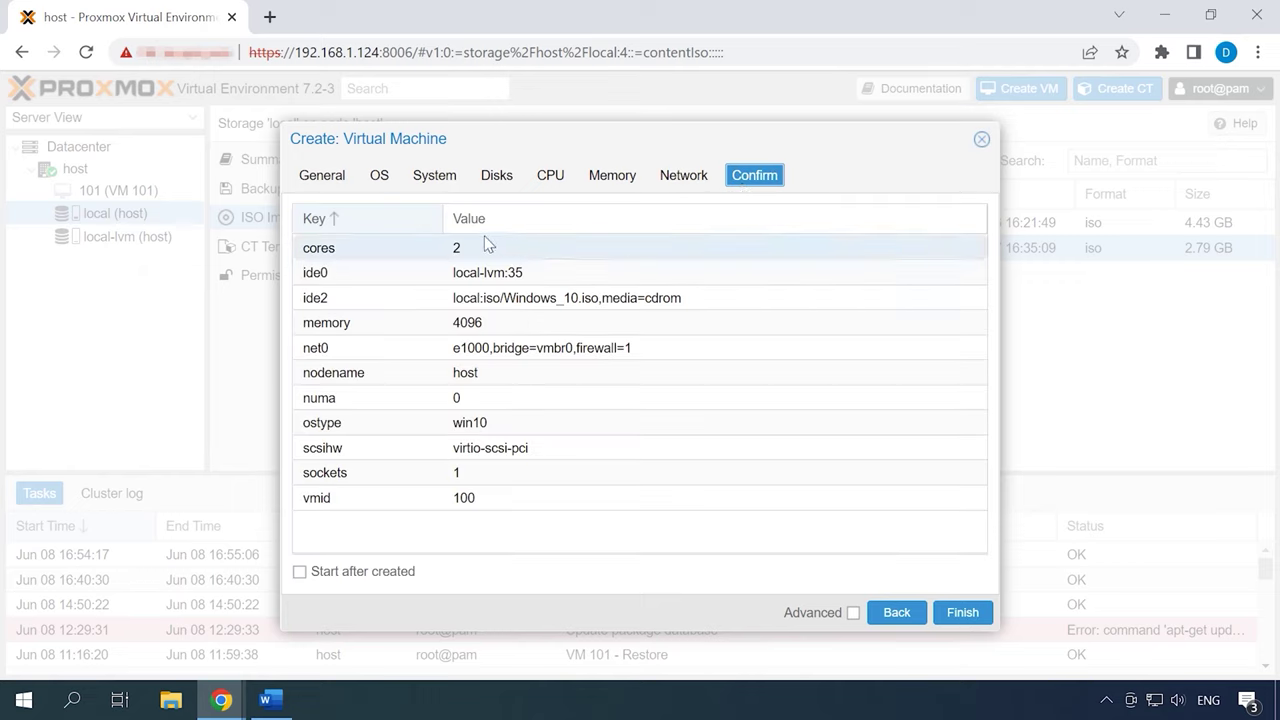
pyautogui.click(963, 618)
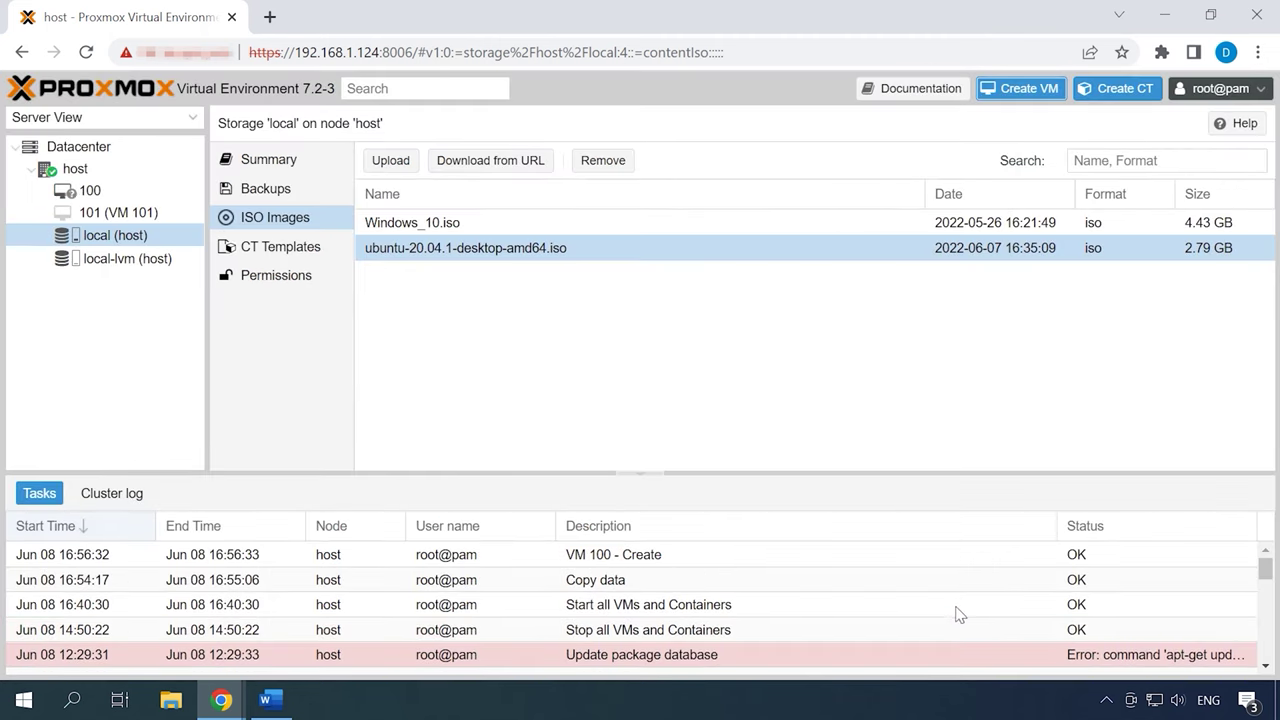
# Start VM 100 from its console and shrink the task log to enlarge the console area
pyautogui.click(115, 191)
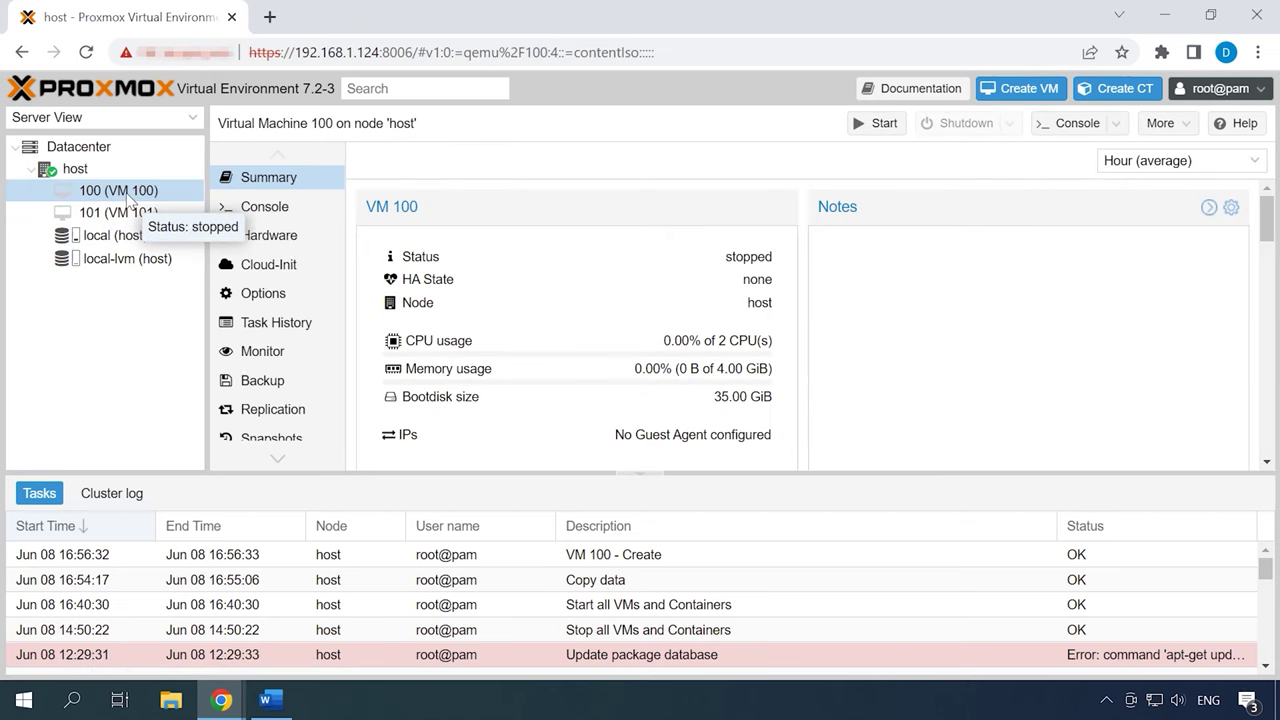
pyautogui.click(275, 215)
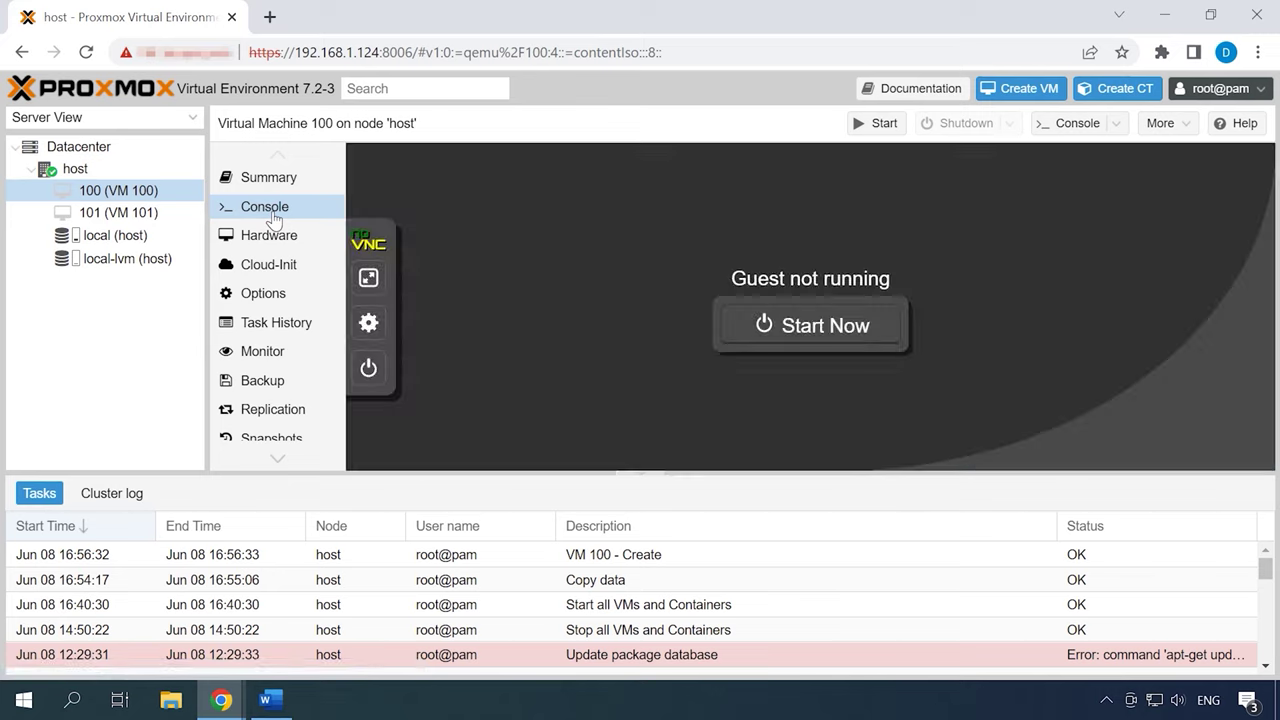
pyautogui.click(838, 341)
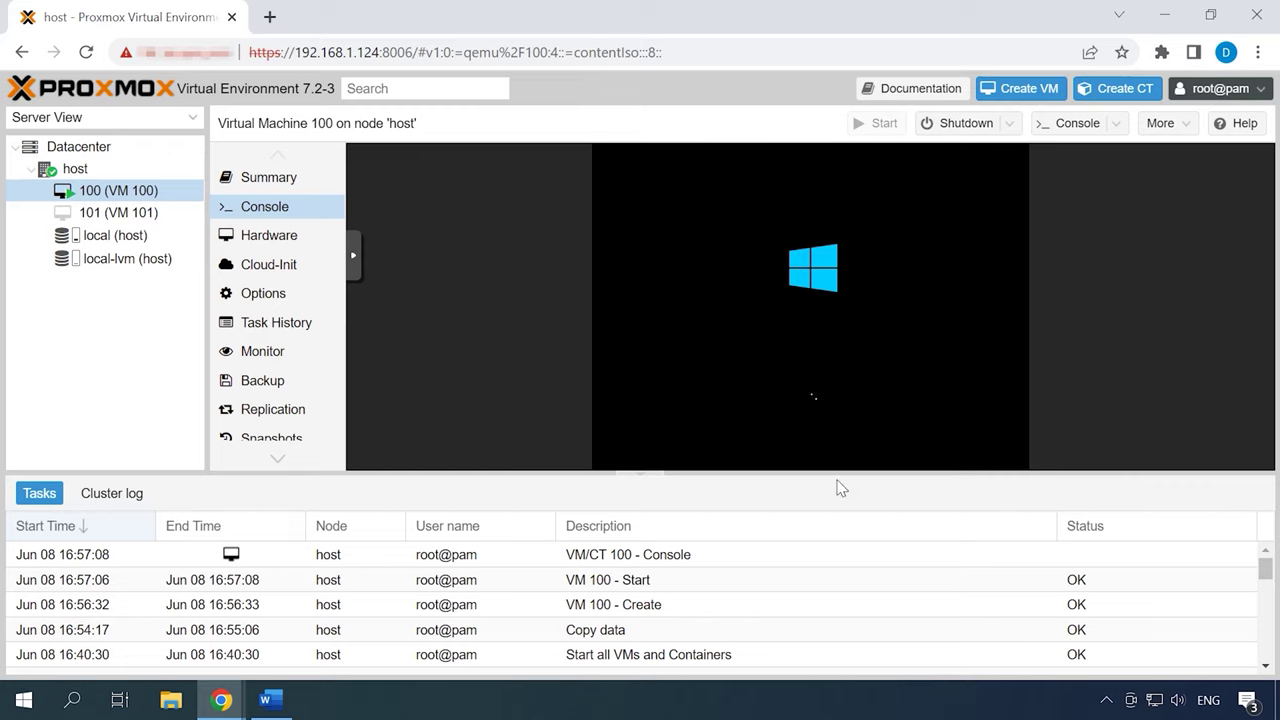
pyautogui.moveTo(845, 585); pyautogui.dragTo(849, 627)
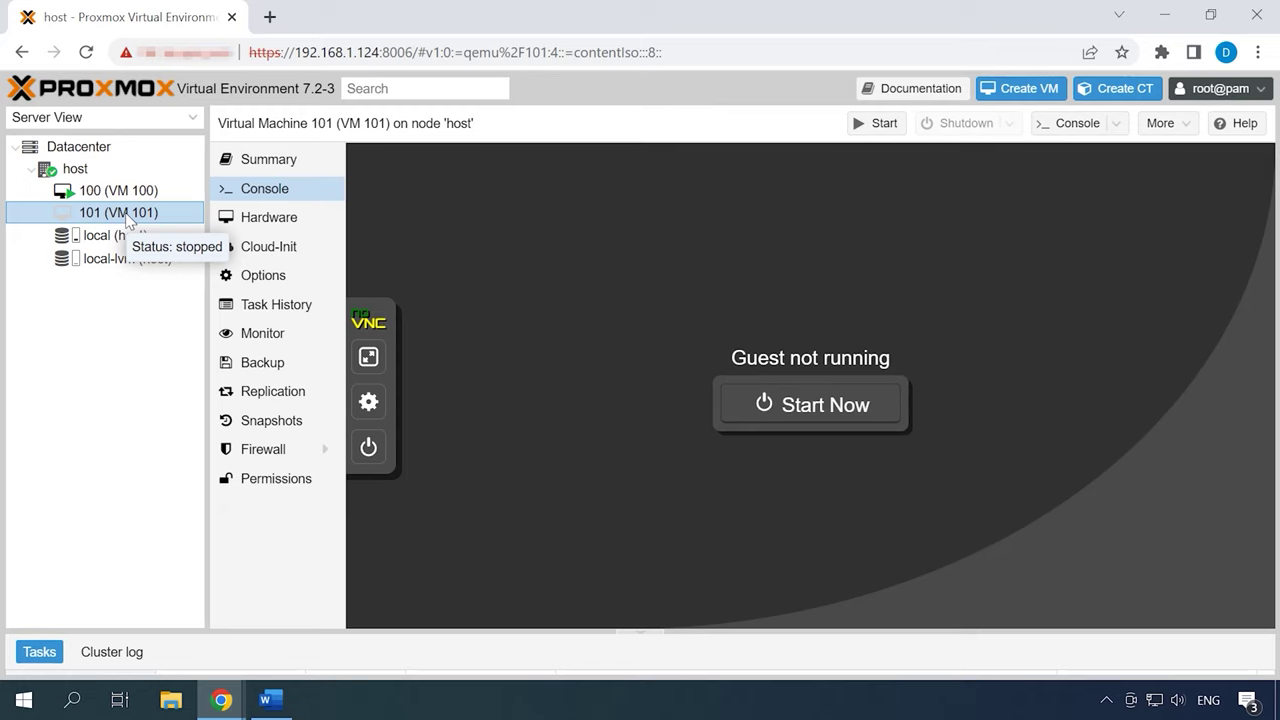
# Take a snapshot of VM 101 named D12 and close the task output
pyautogui.click(280, 425)
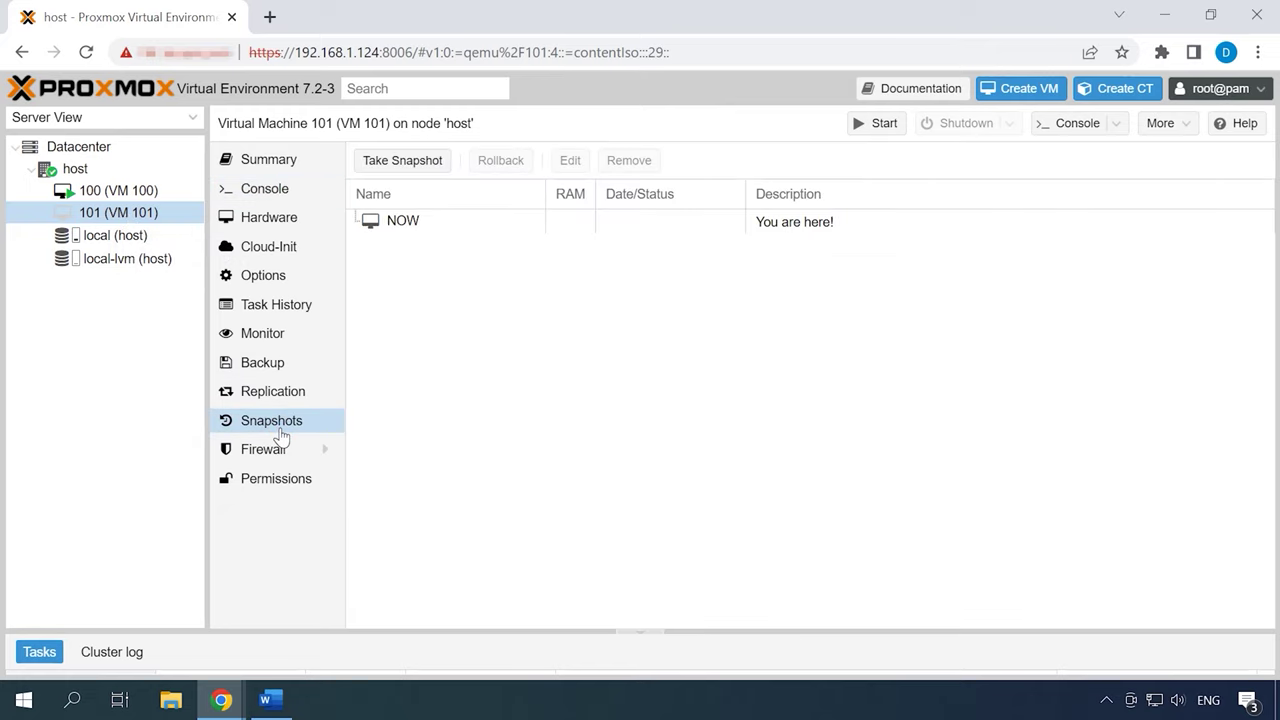
pyautogui.click(410, 164)
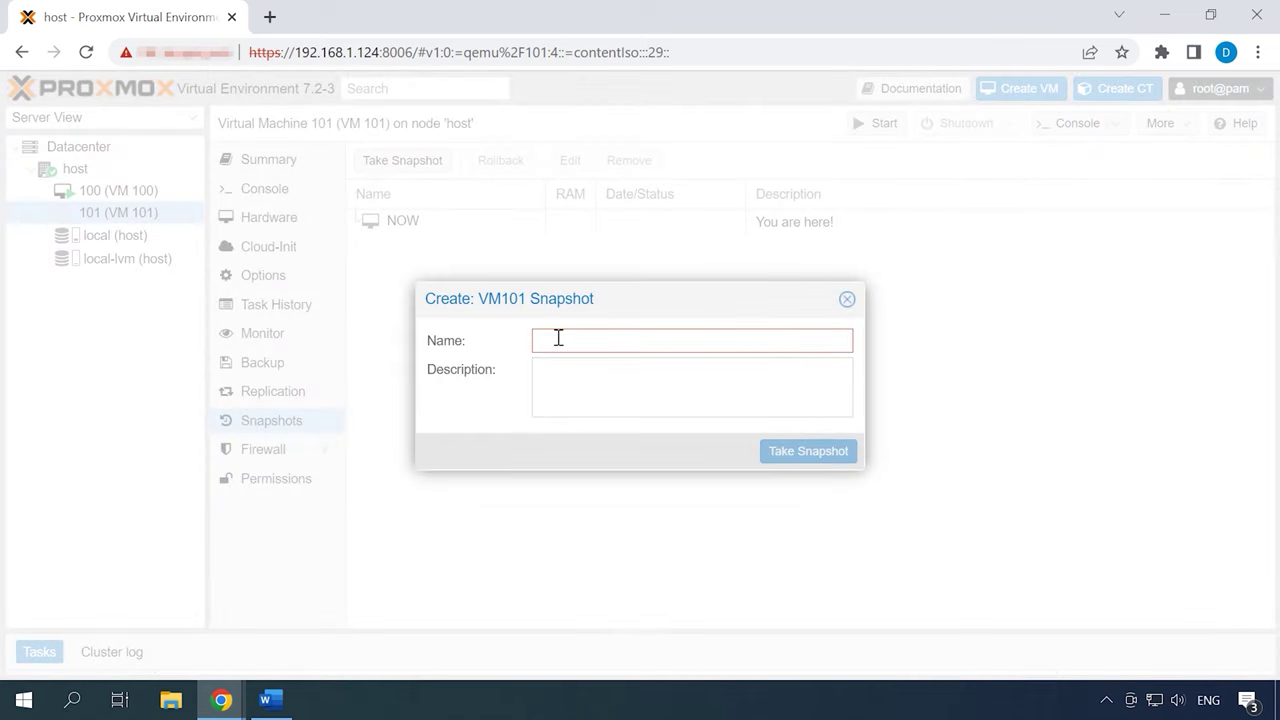
pyautogui.write('D12')
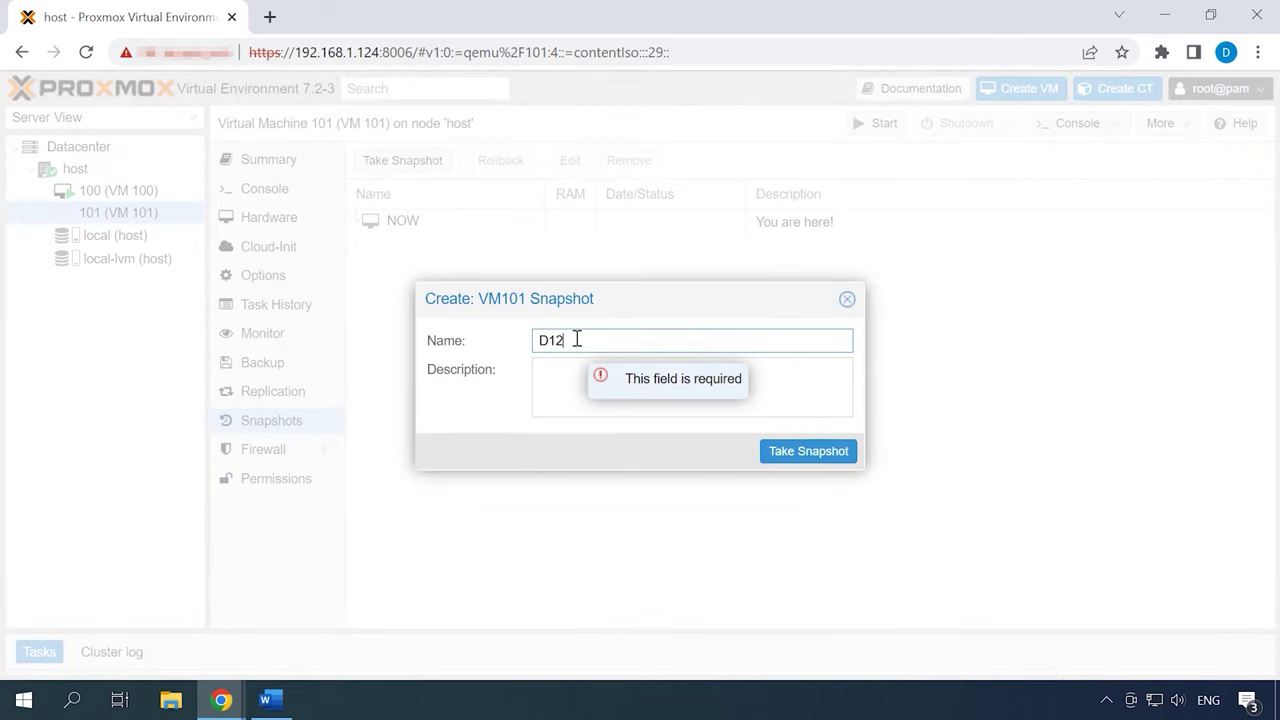
pyautogui.click(809, 453)
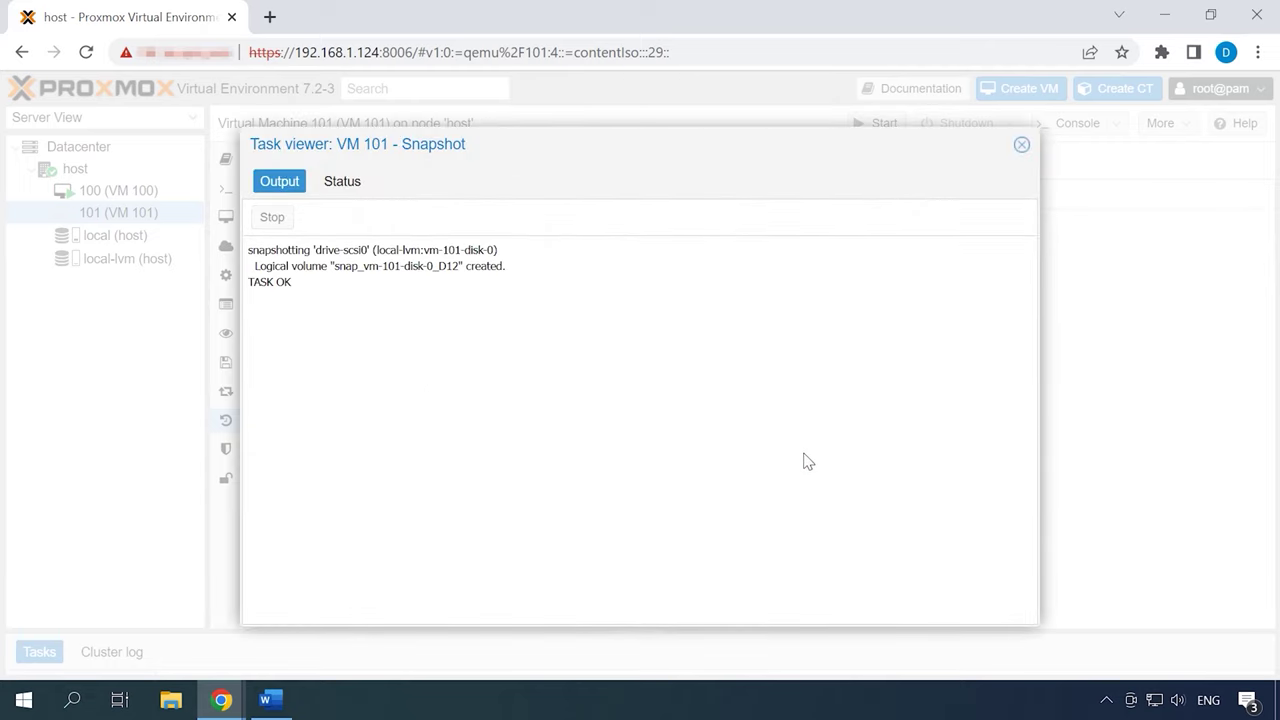
pyautogui.click(1021, 144)
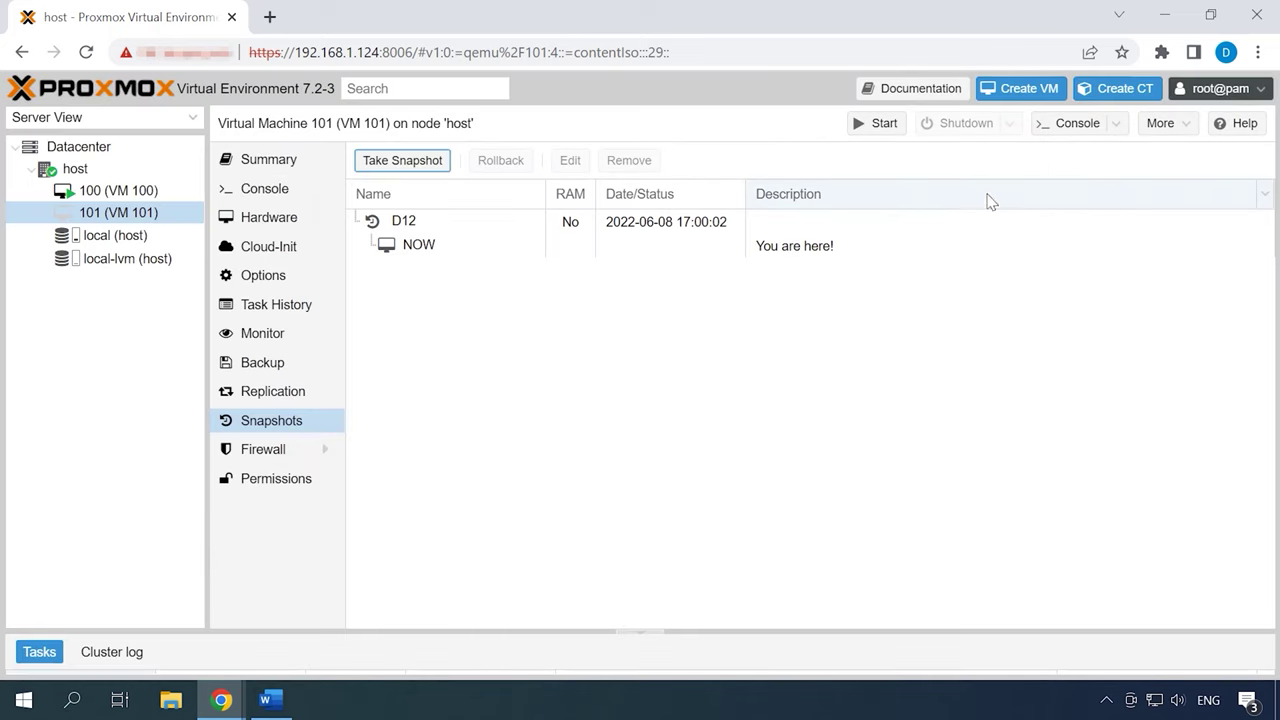
pyautogui.doubleClick(731, 231)
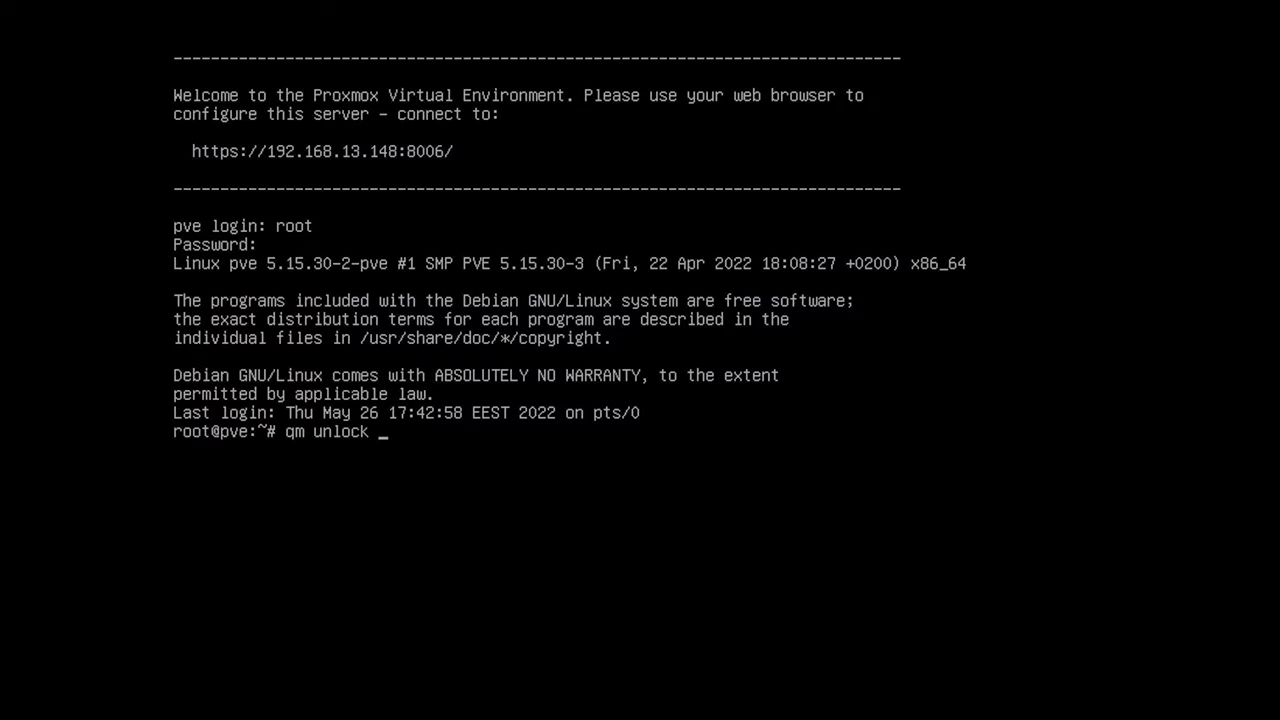
# Switch to the Proxmox server's command-line console and run qm unlock with the virtual machine's ID
pyautogui.write('00')
pyautogui.press('Return')
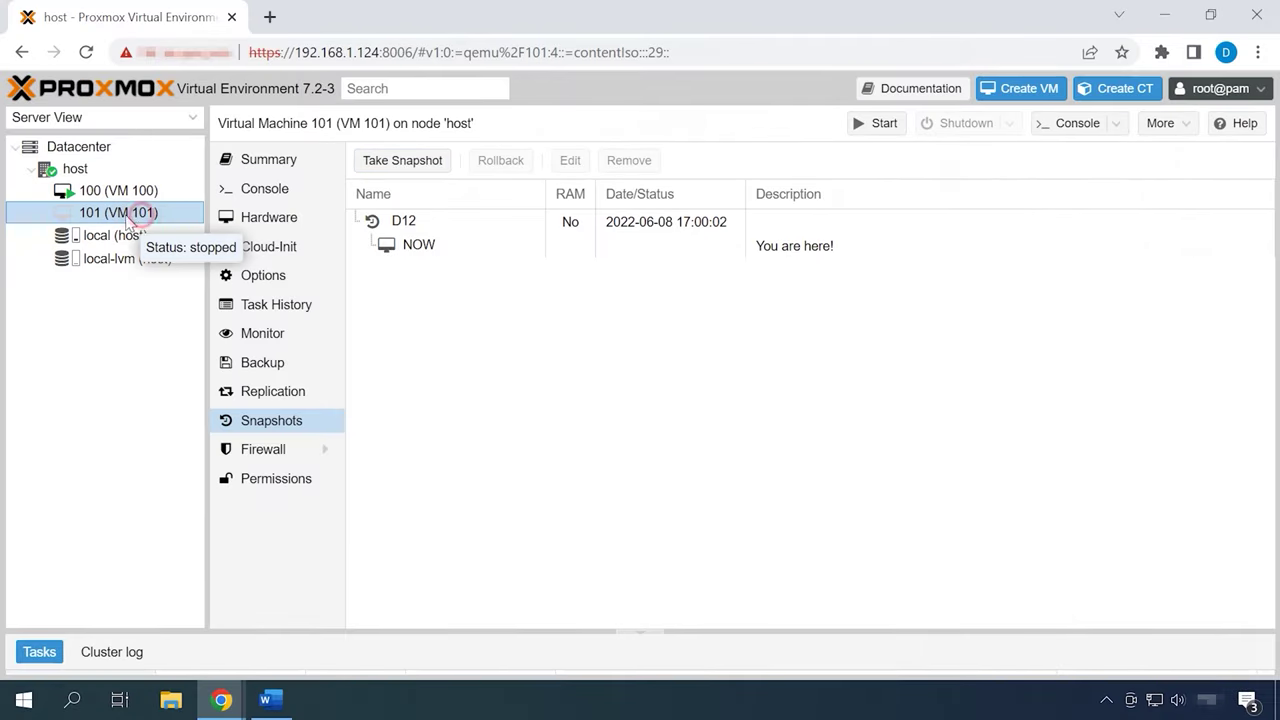
# Roll VM 101 back to snapshot D12 and accept losing its current state
pyautogui.click(425, 229)
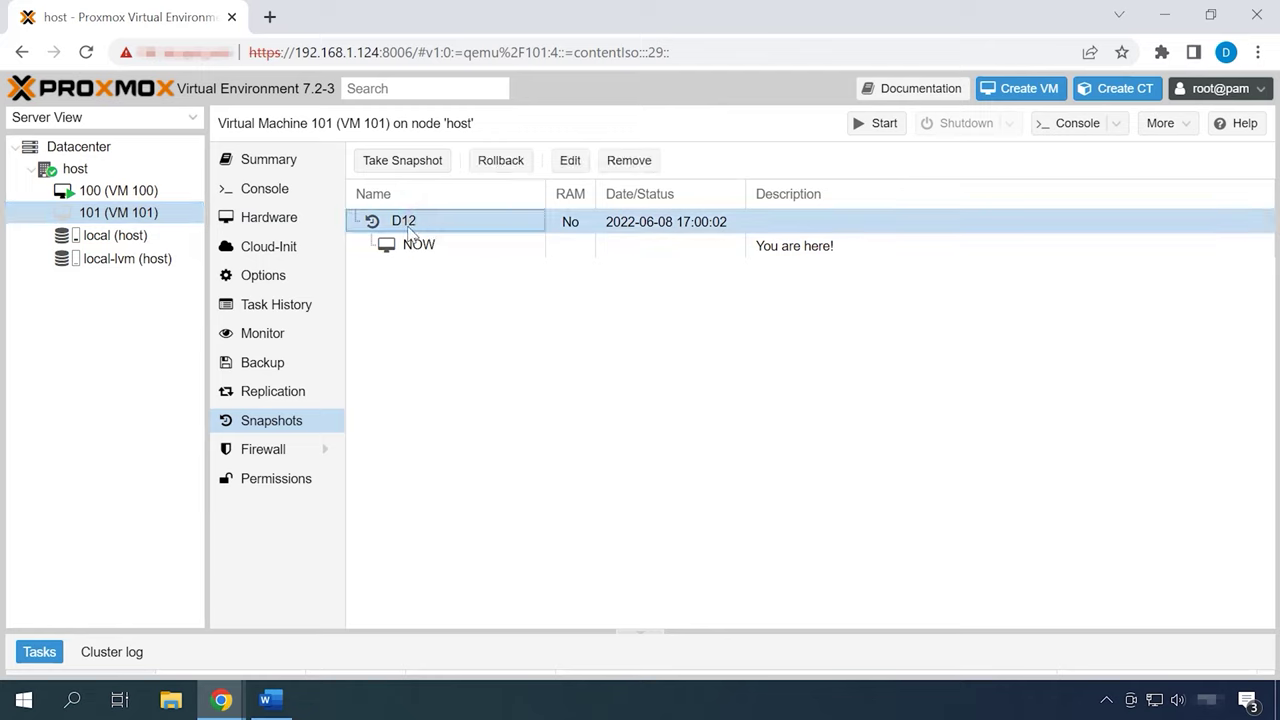
pyautogui.click(505, 175)
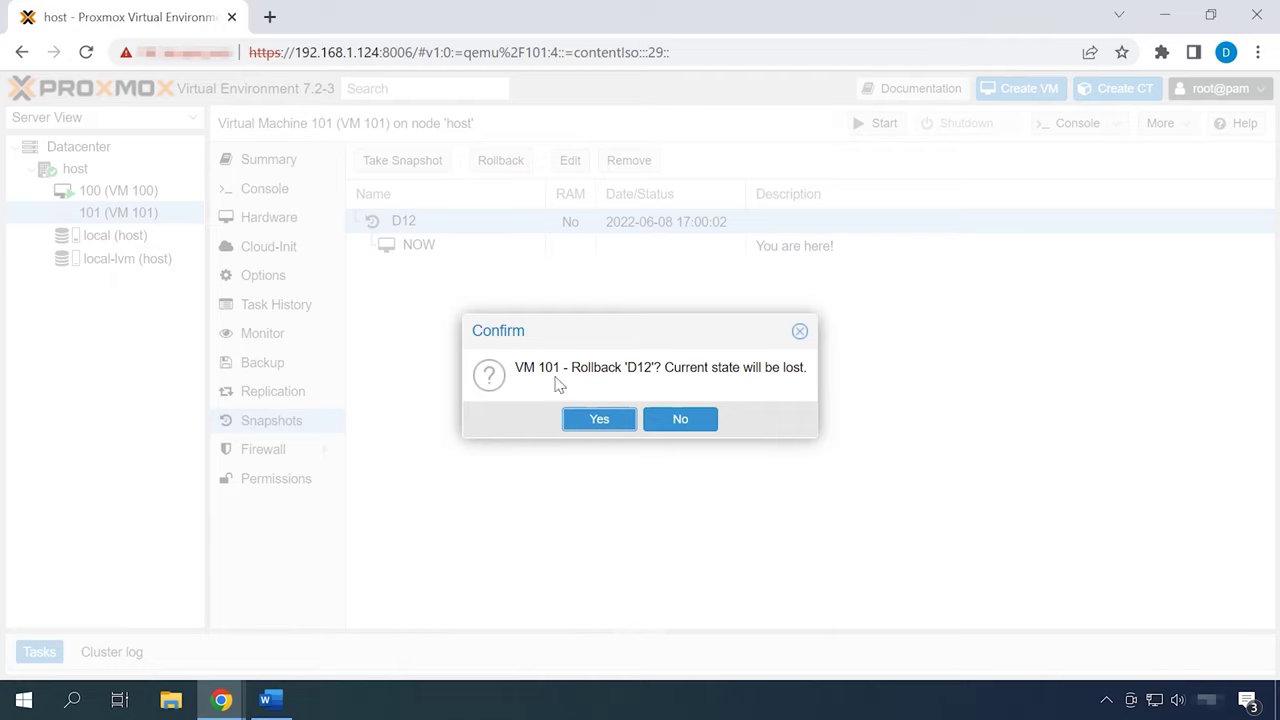
pyautogui.click(600, 421)
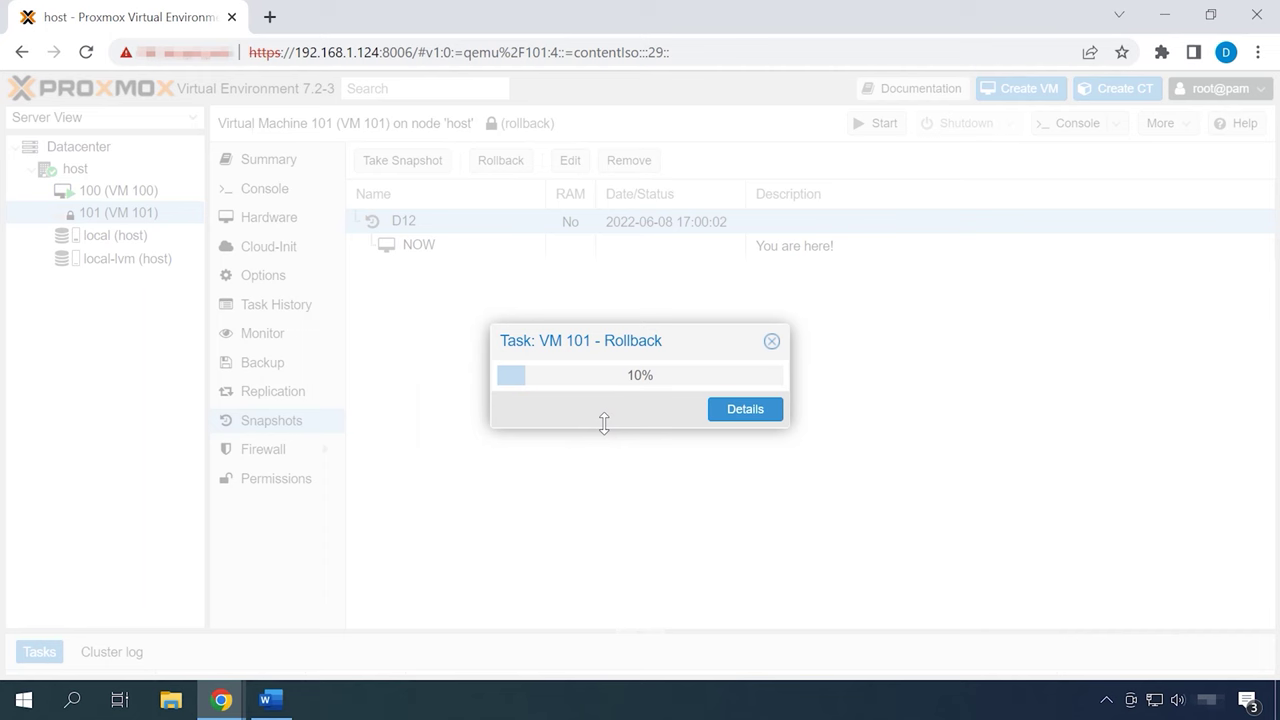